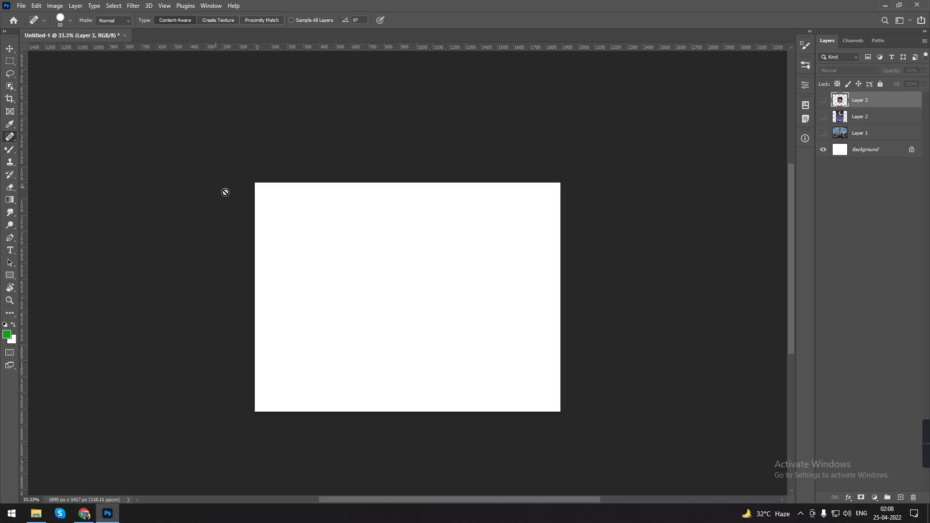
Step: Select the Spot Healing Brush, browse the healing tools list, and reveal the fisherman photo on Layer 1
{"action": "left_click", "coordinate": [10, 140]}
{"action": "right_click", "coordinate": [6, 140]}
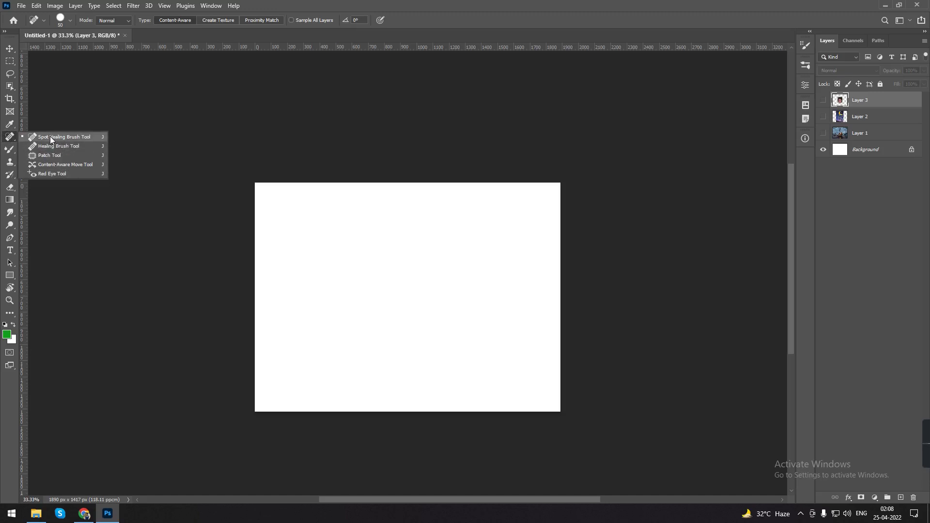
{"action": "left_click", "coordinate": [11, 137]}
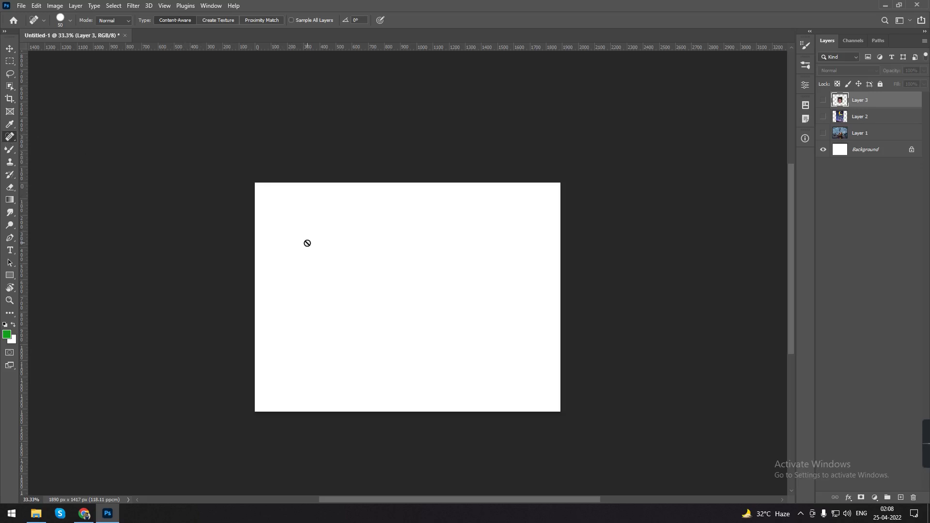
{"action": "right_click", "coordinate": [11, 137]}
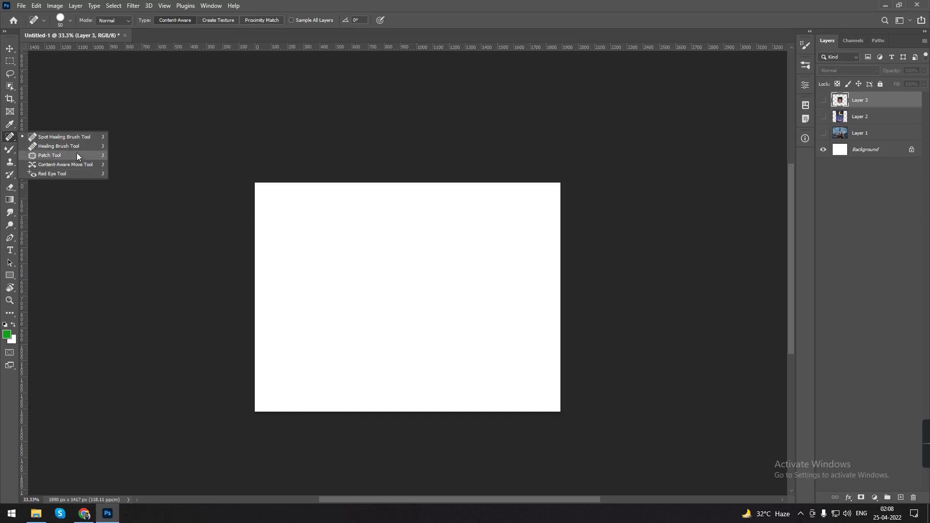
{"action": "left_click", "coordinate": [823, 133]}
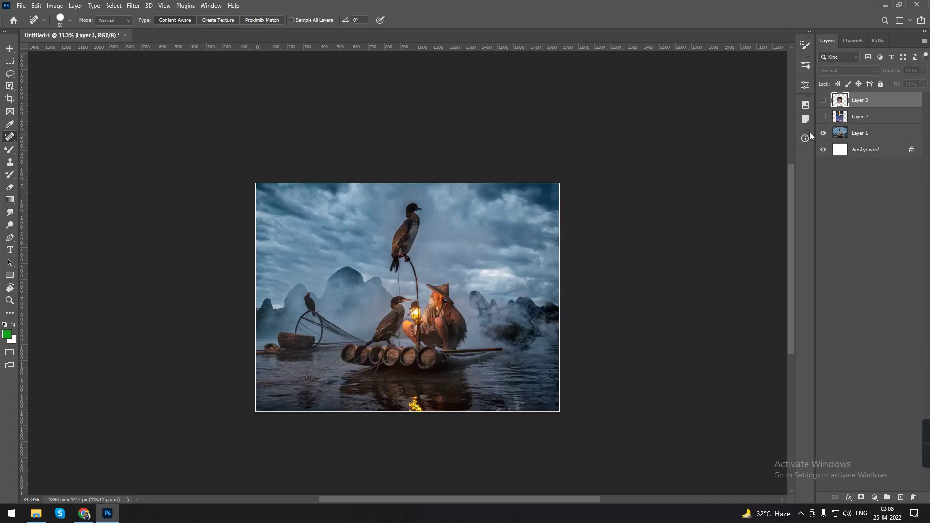
Step: Hide Layer 1 again and keep the Spot Healing Brush as the active healing tool
{"action": "left_click", "coordinate": [822, 134]}
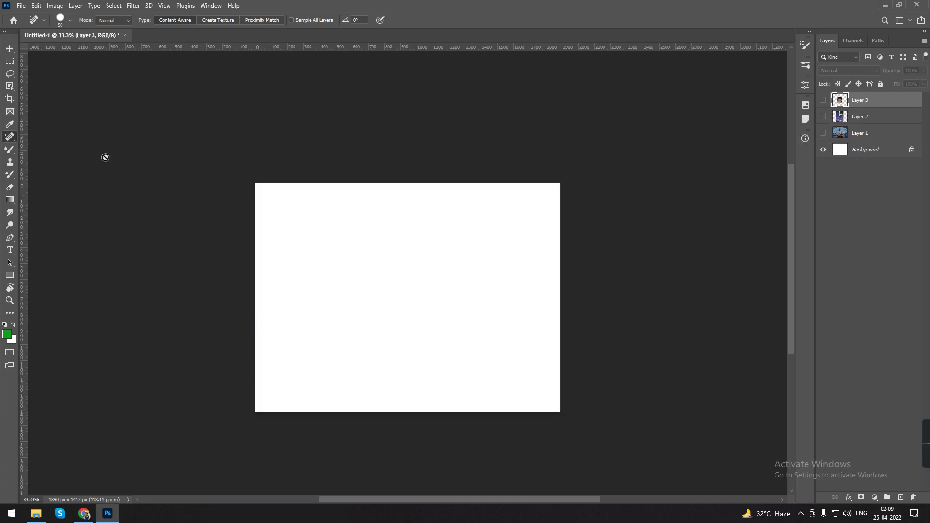
{"action": "right_click", "coordinate": [10, 139]}
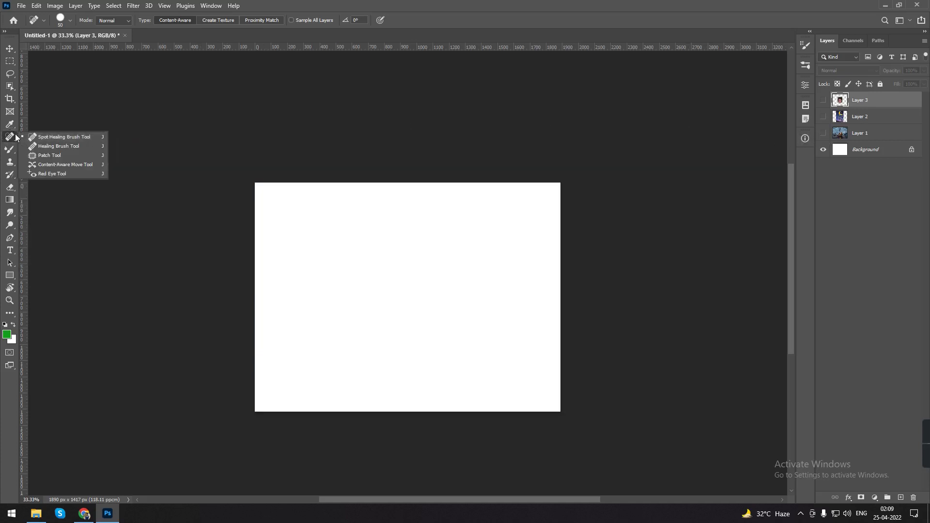
{"action": "left_click", "coordinate": [83, 137]}
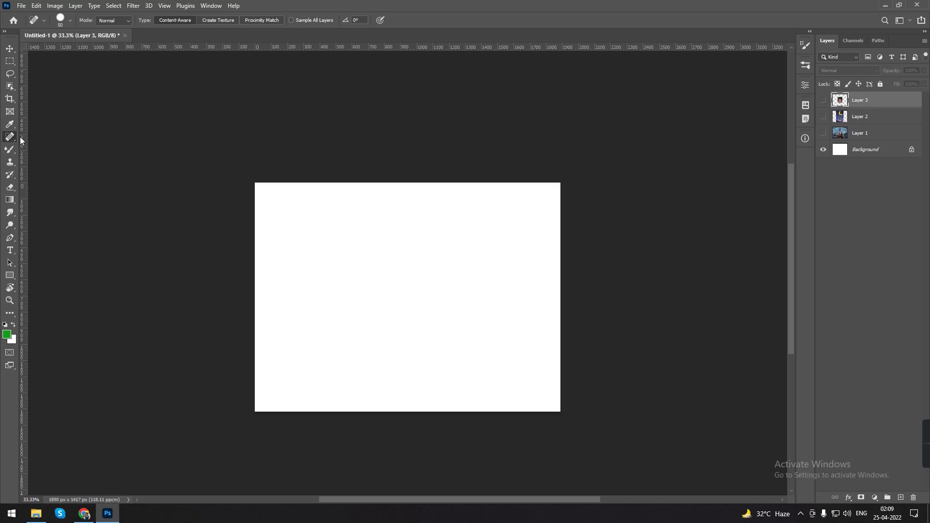
Step: Show the moon illustration on Layer 2 and zoom in toward the boy with the gift box
{"action": "left_click", "coordinate": [823, 117]}
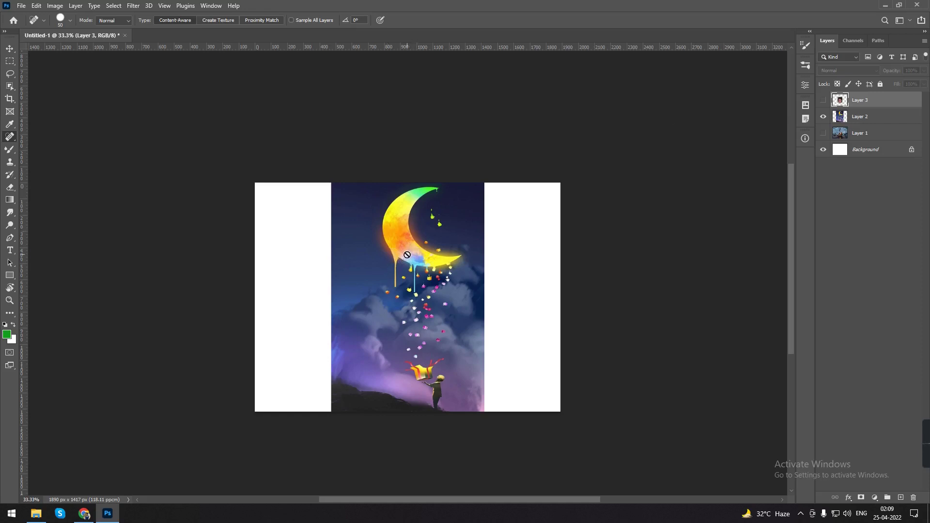
{"action": "key", "text": "ctrl"}
{"action": "key", "text": "ctrl+plus"}
{"action": "key", "text": "ctrl+plus"}
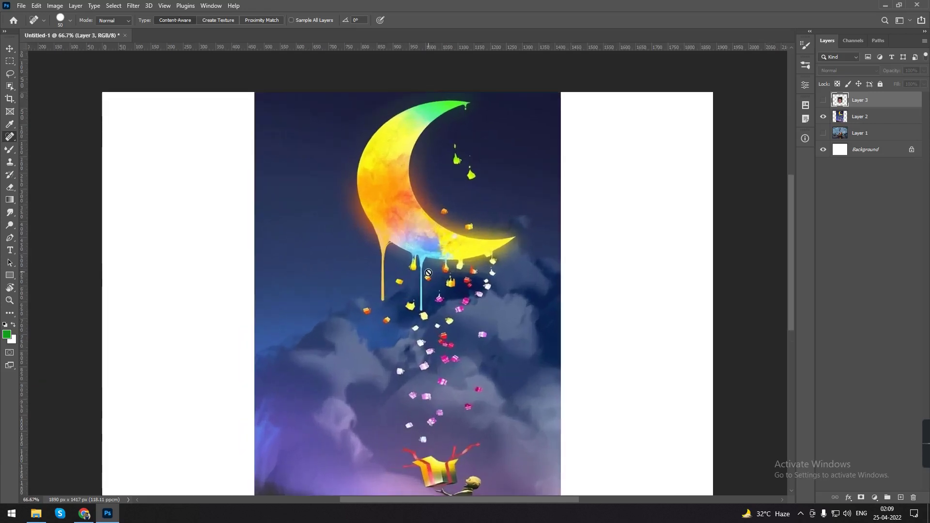
{"action": "left_click_drag", "start_coordinate": [401, 310], "coordinate": [409, 270]}
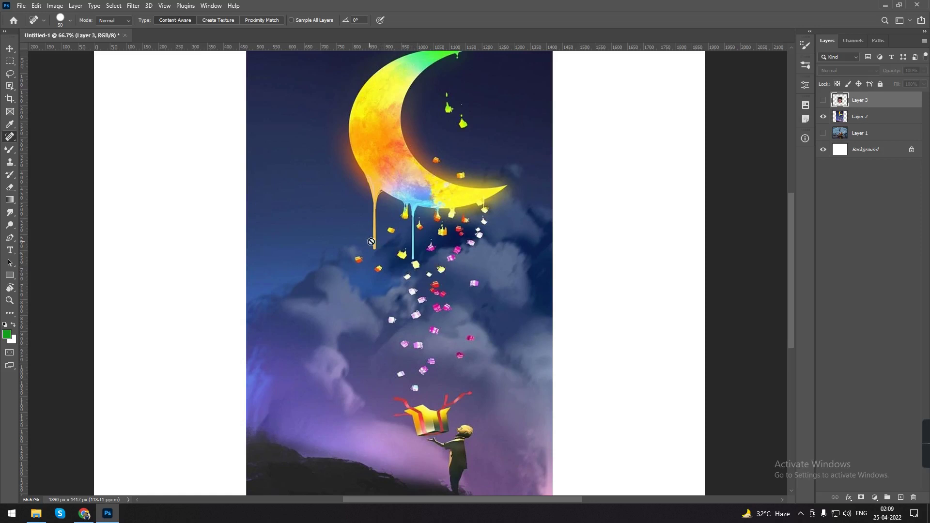
Step: Make Layer 2 the active layer and zoom to frame the falling gifts
{"action": "left_click", "coordinate": [862, 118]}
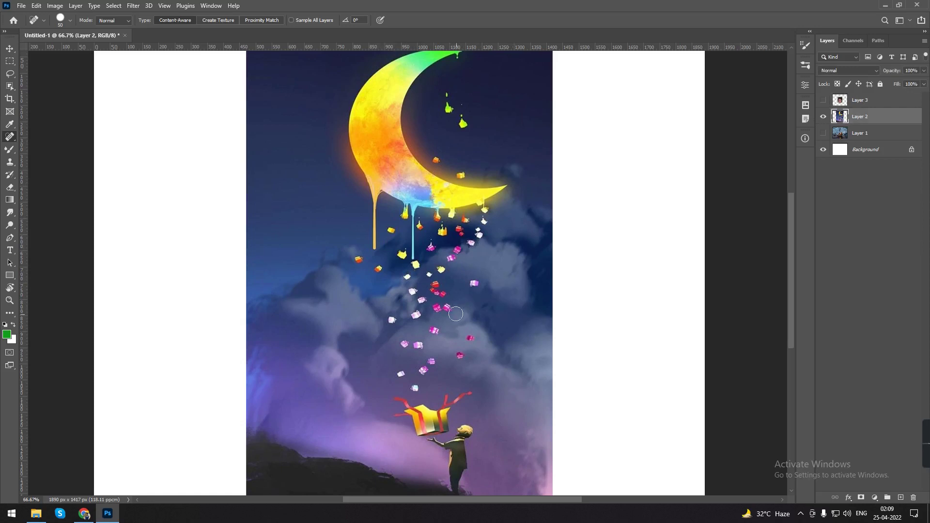
{"action": "key", "text": "ctrl+plus"}
{"action": "key", "text": "ctrl+plus"}
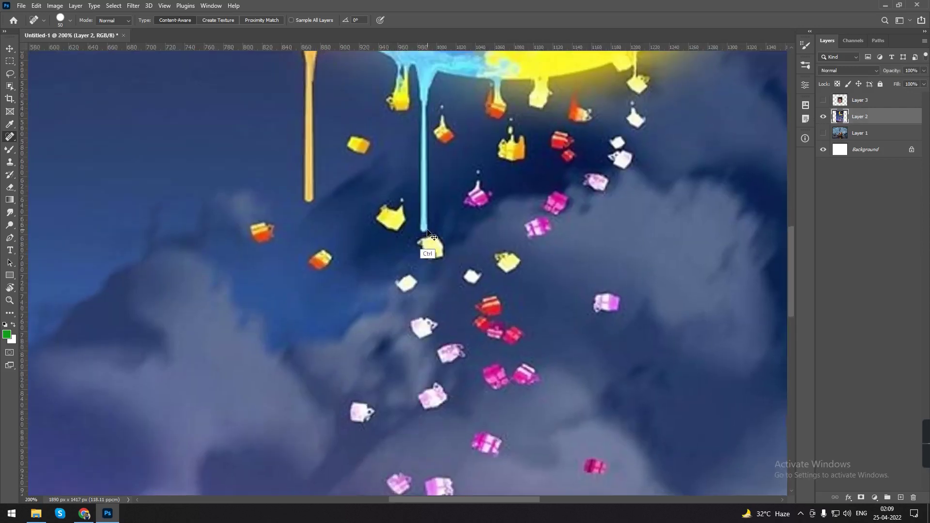
{"action": "key", "text": "ctrl+minus"}
{"action": "key", "text": "ctrl+minus"}
{"action": "key", "text": "ctrl+minus"}
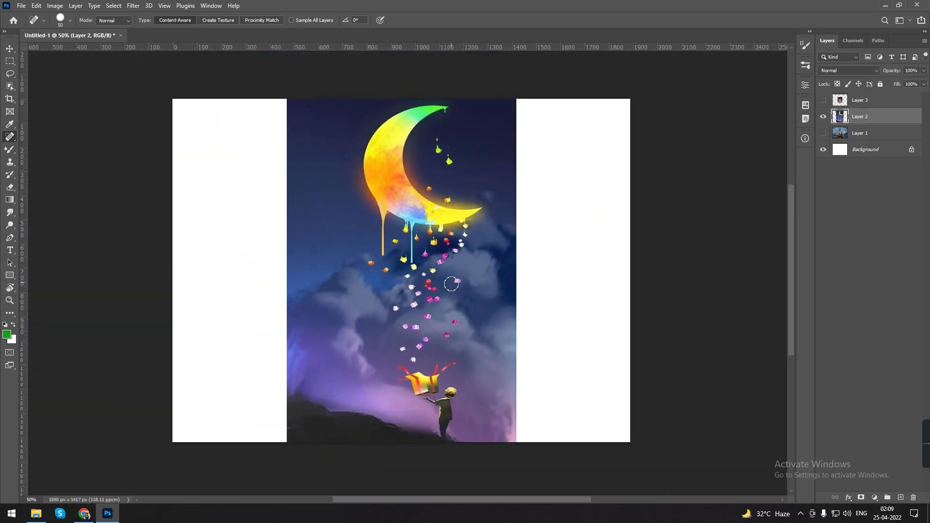
{"action": "key", "text": "ctrl+plus"}
{"action": "key", "text": "ctrl+plus"}
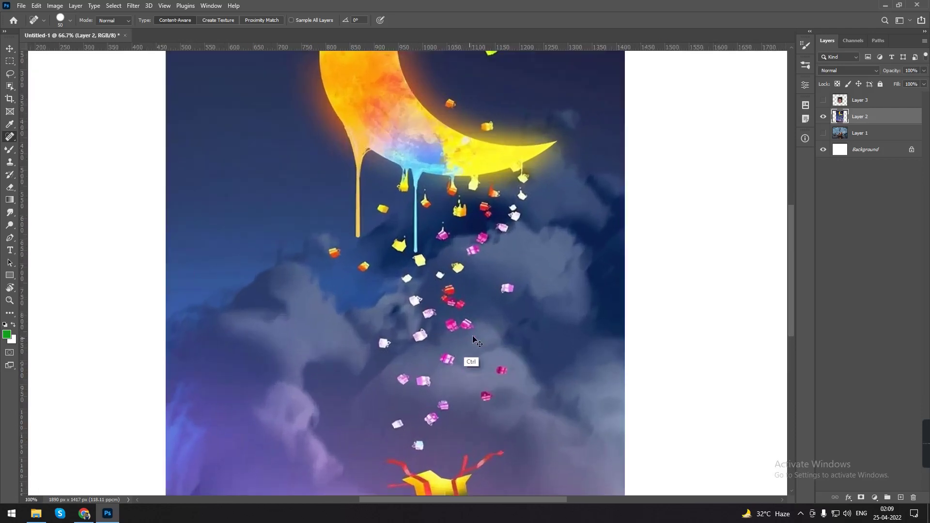
{"action": "key", "text": "ctrl+plus"}
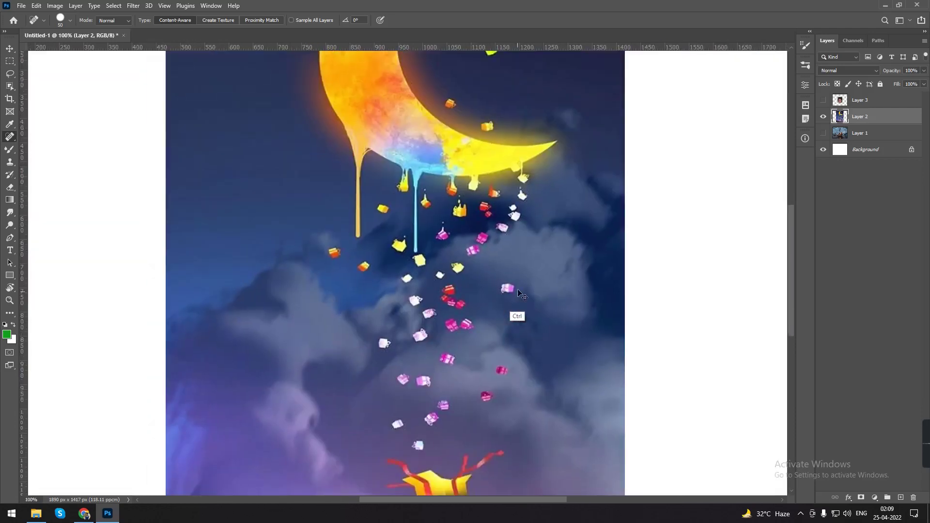
{"action": "key", "text": "ctrl+minus"}
{"action": "left_click_drag", "start_coordinate": [484, 306], "coordinate": [442, 287]}
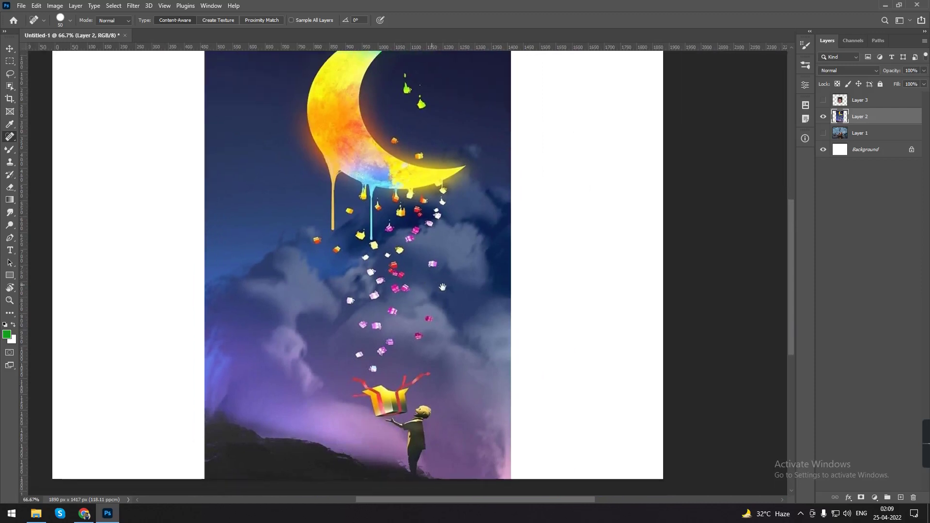
Step: At 200% zoom, spot-heal three pink gift boxes out of the clouds
{"action": "key", "text": "ctrl+plus"}
{"action": "key", "text": "ctrl+plus"}
{"action": "left_click_drag", "start_coordinate": [458, 257], "coordinate": [430, 243]}
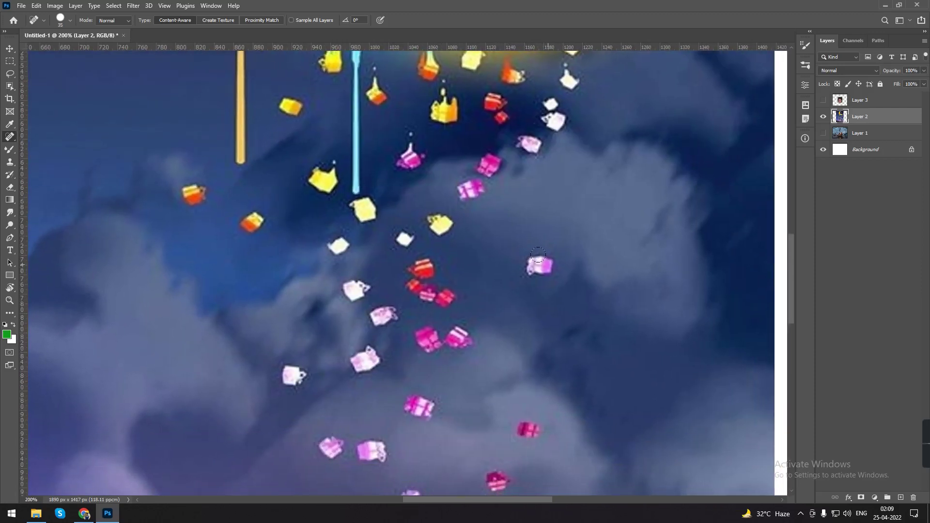
{"action": "left_click_drag", "start_coordinate": [537, 256], "coordinate": [540, 267]}
{"action": "mouse_move", "coordinate": [448, 330]}
{"action": "left_mouse_down"}
{"action": "mouse_move", "coordinate": [448, 345]}
{"action": "mouse_move", "coordinate": [427, 333]}
{"action": "left_mouse_up"}
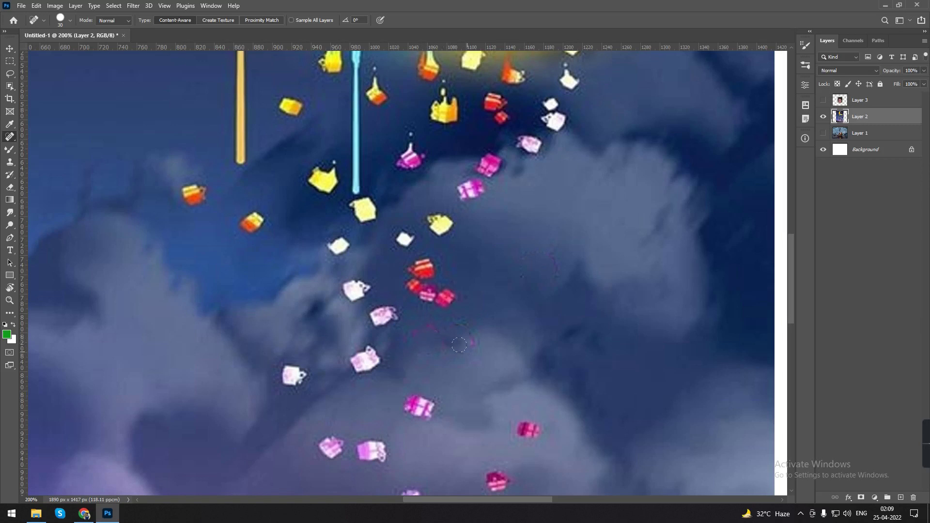
{"action": "left_click_drag", "start_coordinate": [362, 350], "coordinate": [354, 355]}
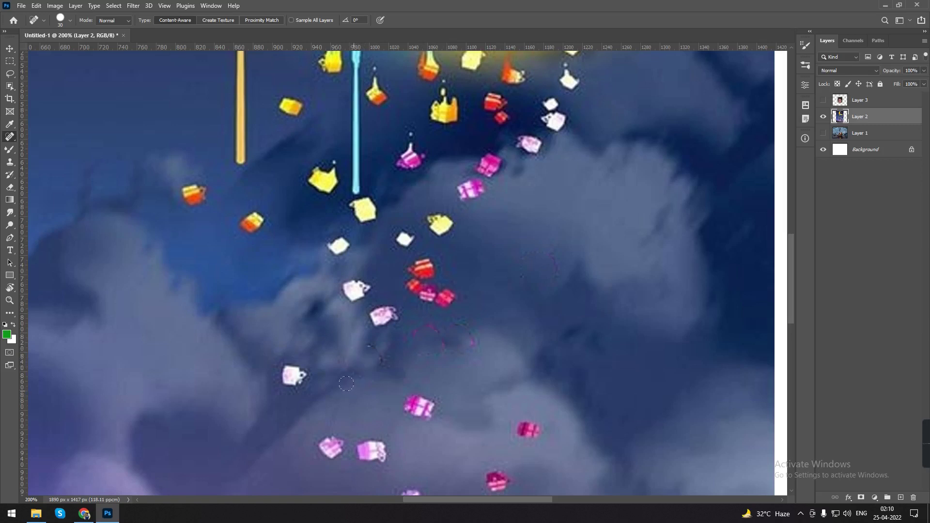
{"action": "left_click_drag", "start_coordinate": [311, 387], "coordinate": [342, 361]}
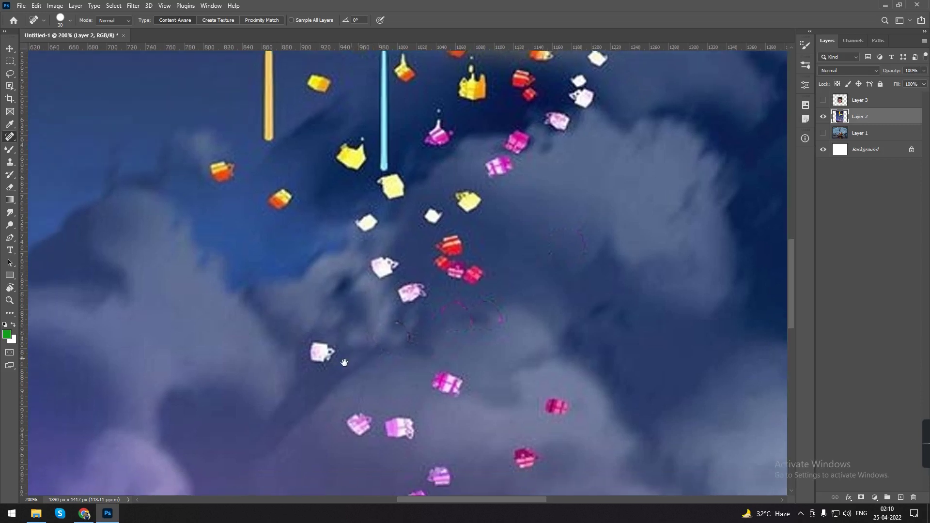
Step: Return to the Spot Healing Brush and heal away a white and a pink gift box
{"action": "key", "text": "m"}
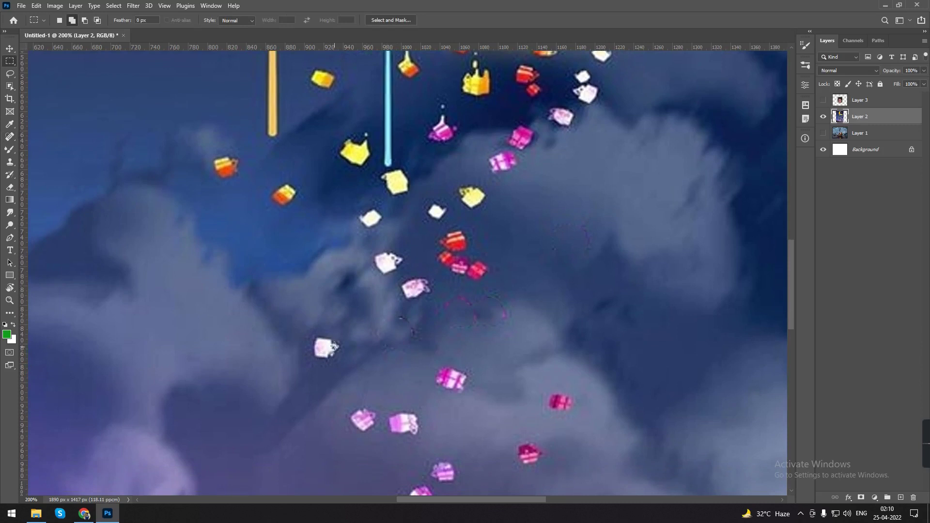
{"action": "key", "text": "j"}
{"action": "left_click_drag", "start_coordinate": [321, 357], "coordinate": [342, 320]}
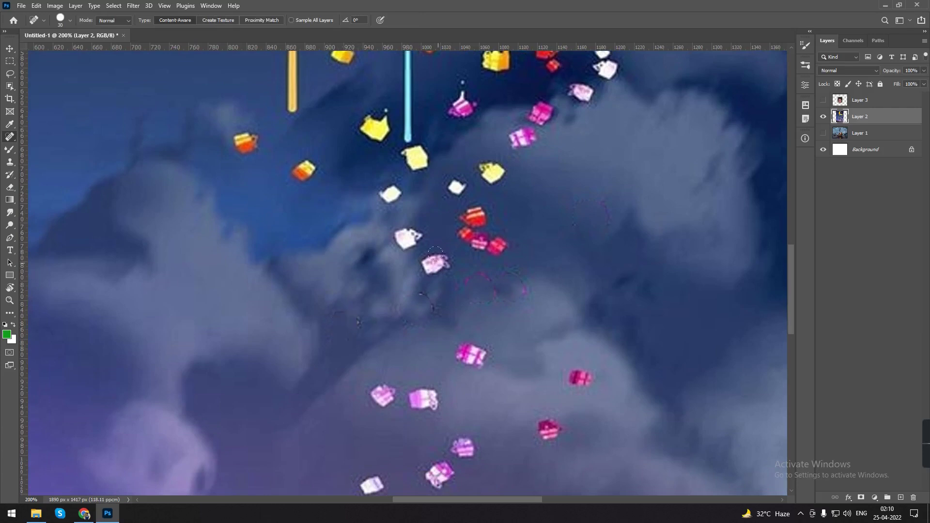
{"action": "left_click_drag", "start_coordinate": [398, 229], "coordinate": [406, 238]}
{"action": "left_click_drag", "start_coordinate": [429, 255], "coordinate": [434, 263]}
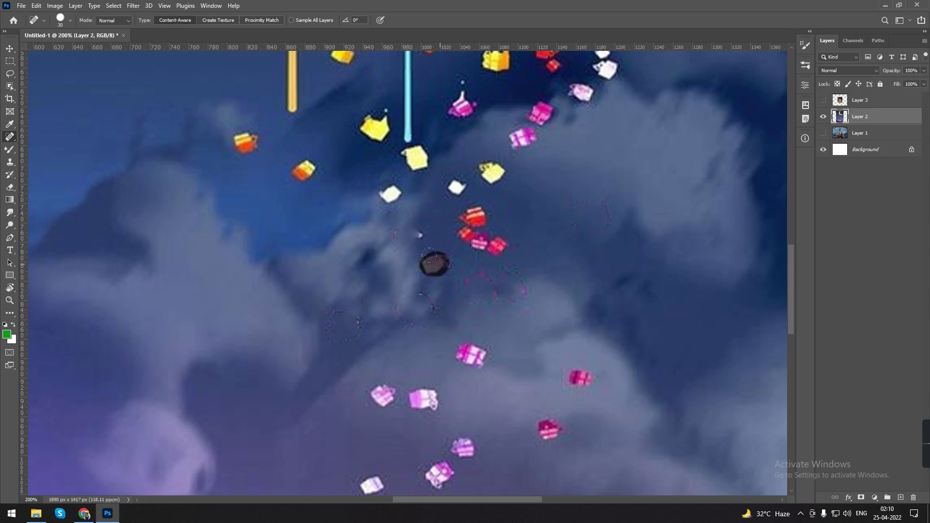
Step: Heal away the lower pink and white gift boxes above the open present
{"action": "mouse_move", "coordinate": [453, 344]}
{"action": "left_mouse_down"}
{"action": "mouse_move", "coordinate": [434, 309]}
{"action": "mouse_move", "coordinate": [452, 319]}
{"action": "mouse_move", "coordinate": [442, 325]}
{"action": "left_mouse_up"}
{"action": "mouse_move", "coordinate": [407, 358]}
{"action": "left_mouse_down"}
{"action": "mouse_move", "coordinate": [410, 365]}
{"action": "mouse_move", "coordinate": [403, 356]}
{"action": "mouse_move", "coordinate": [364, 361]}
{"action": "left_mouse_up"}
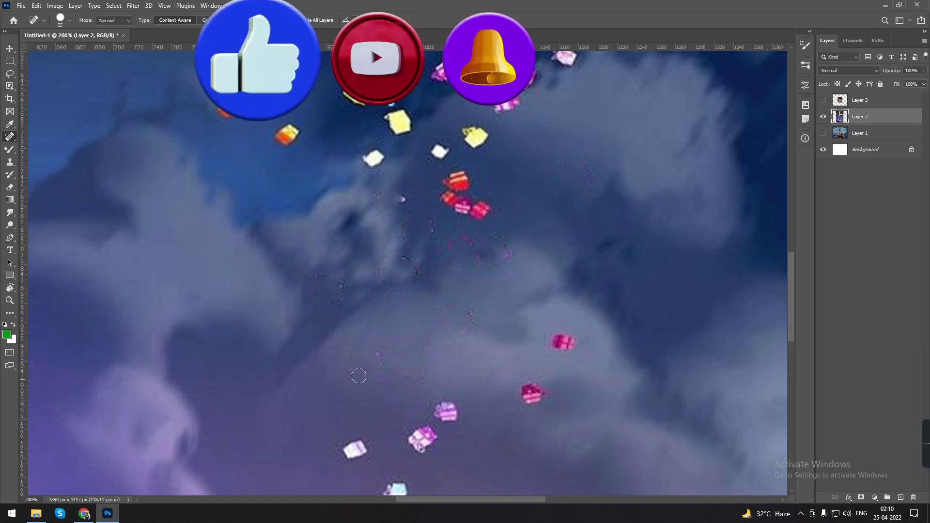
{"action": "left_click_drag", "start_coordinate": [566, 343], "coordinate": [555, 345]}
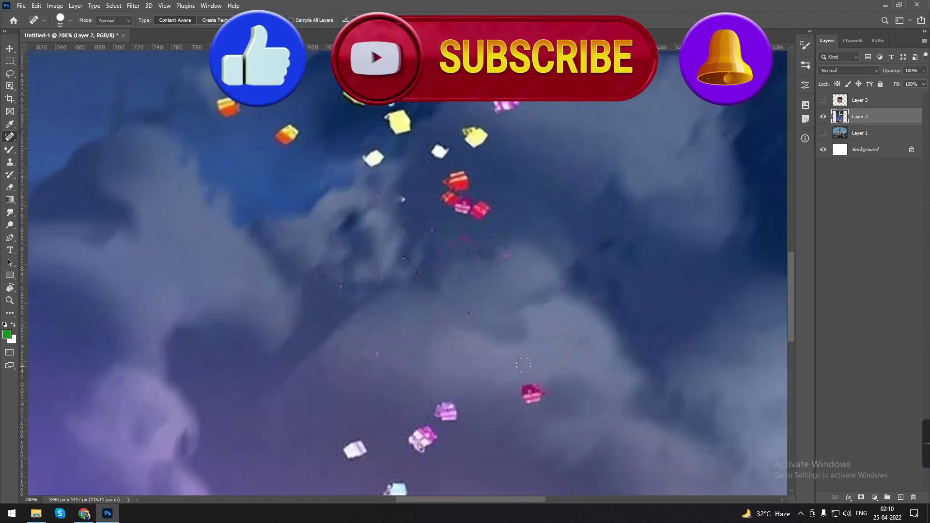
{"action": "left_click_drag", "start_coordinate": [526, 390], "coordinate": [535, 395]}
{"action": "mouse_move", "coordinate": [478, 405]}
{"action": "left_mouse_down"}
{"action": "mouse_move", "coordinate": [481, 345]}
{"action": "mouse_move", "coordinate": [426, 377]}
{"action": "mouse_move", "coordinate": [411, 345]}
{"action": "mouse_move", "coordinate": [371, 359]}
{"action": "left_mouse_up"}
{"action": "left_click_drag", "start_coordinate": [413, 389], "coordinate": [421, 385]}
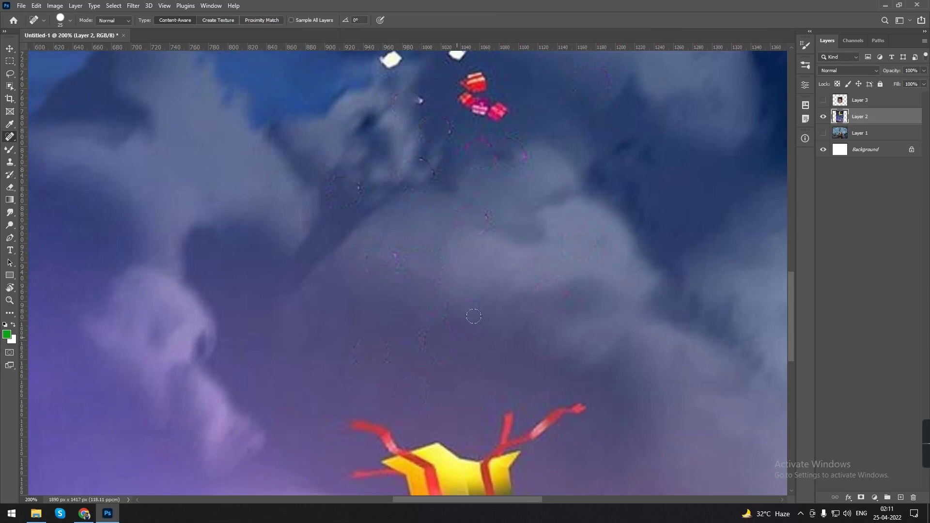
Step: Briefly show the boy portrait layer at actual size, then hide it again
{"action": "left_click", "coordinate": [823, 116]}
{"action": "left_click", "coordinate": [823, 100]}
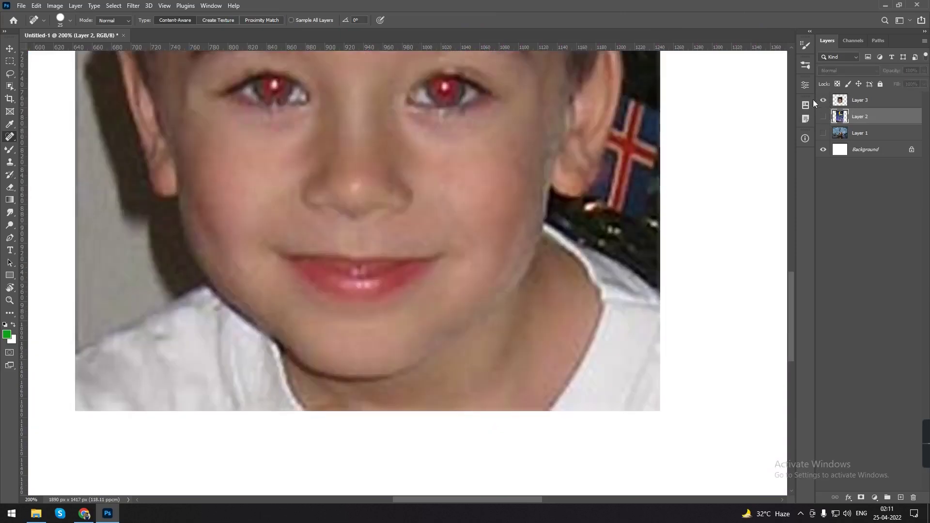
{"action": "scroll", "coordinate": [437, 366], "scroll_direction": "down", "scroll_amount": 2}
{"action": "scroll", "coordinate": [439, 368], "scroll_direction": "down", "scroll_amount": 1}
{"action": "scroll", "coordinate": [442, 365], "scroll_direction": "down", "scroll_amount": 2}
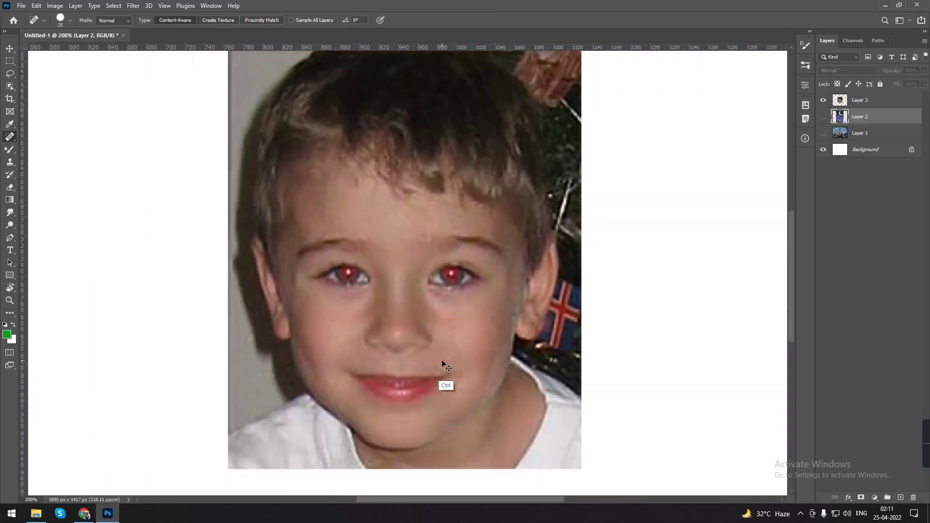
{"action": "scroll", "coordinate": [455, 365], "scroll_direction": "down", "scroll_amount": 1}
{"action": "key", "text": "ctrl+plus"}
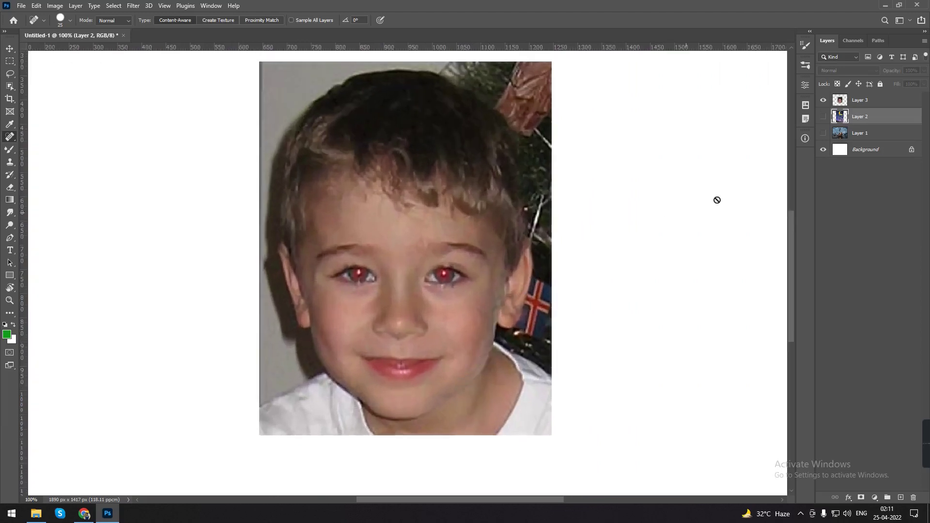
{"action": "left_click", "coordinate": [823, 100]}
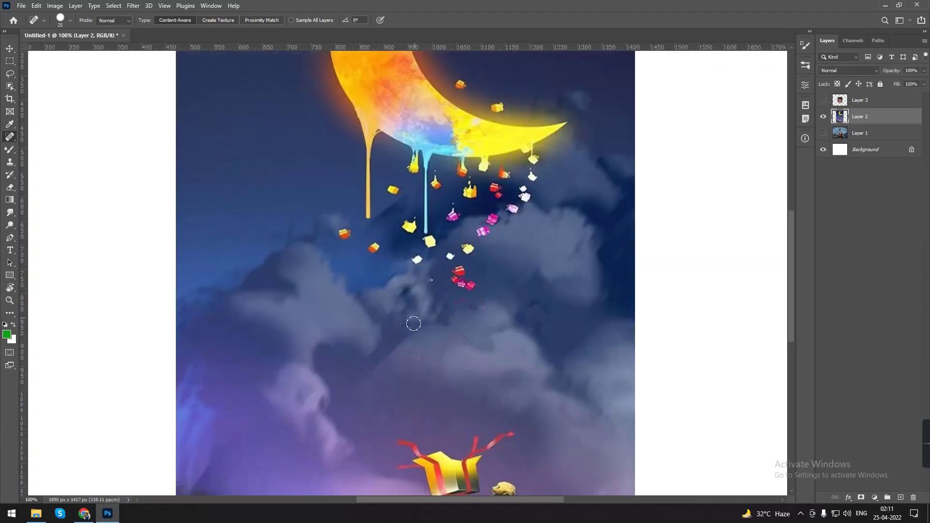
Step: Zoom in and heal away the red, white and two orange gift boxes left of the blue drip
{"action": "key", "text": "ctrl+plus"}
{"action": "mouse_move", "coordinate": [463, 378]}
{"action": "left_mouse_down"}
{"action": "mouse_move", "coordinate": [417, 309]}
{"action": "mouse_move", "coordinate": [395, 301]}
{"action": "left_mouse_up"}
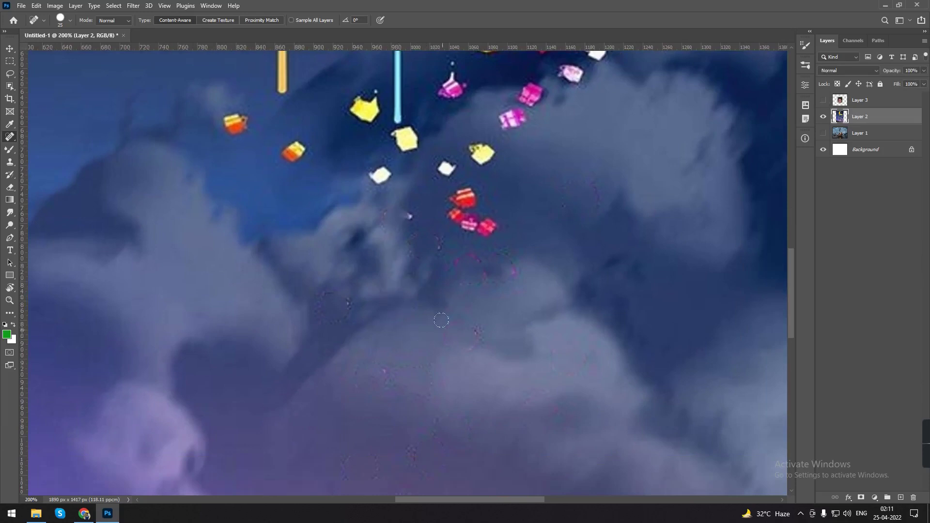
{"action": "left_click_drag", "start_coordinate": [343, 301], "coordinate": [316, 294]}
{"action": "left_click_drag", "start_coordinate": [450, 301], "coordinate": [424, 329]}
{"action": "left_click_drag", "start_coordinate": [439, 277], "coordinate": [441, 286]}
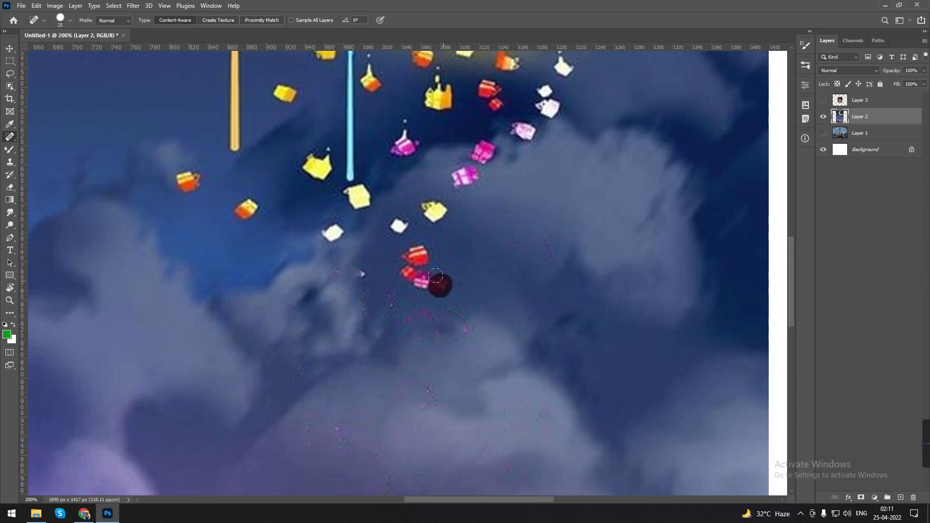
{"action": "left_click_drag", "start_coordinate": [337, 228], "coordinate": [329, 238]}
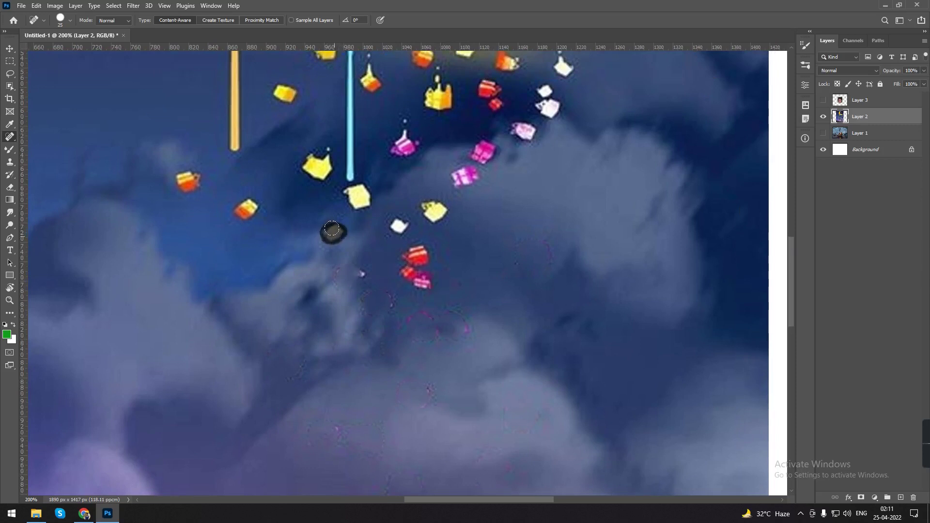
{"action": "left_click_drag", "start_coordinate": [249, 206], "coordinate": [242, 214]}
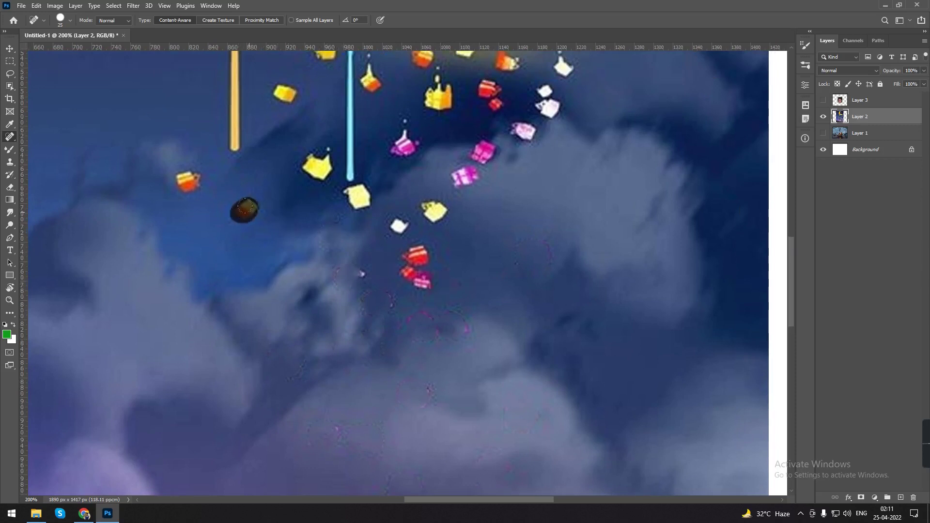
{"action": "left_click_drag", "start_coordinate": [190, 171], "coordinate": [187, 188]}
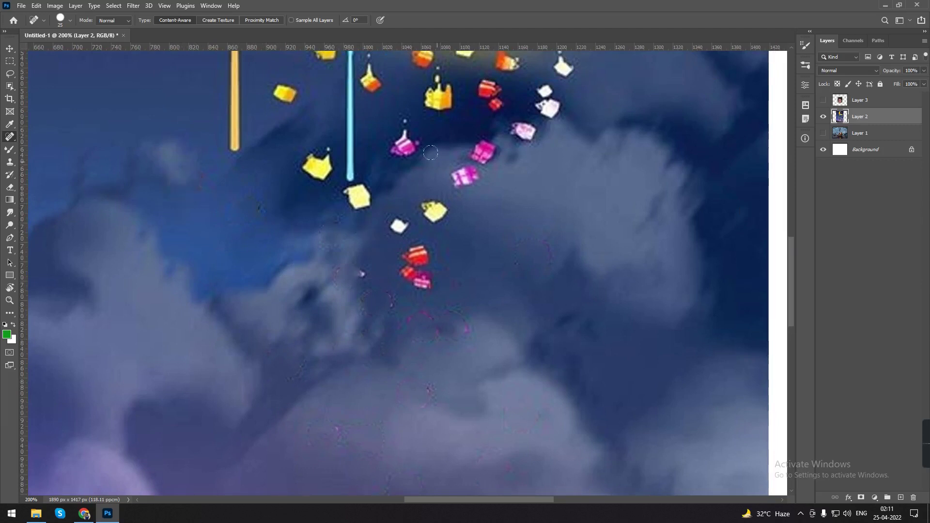
{"action": "right_click", "coordinate": [9, 138]}
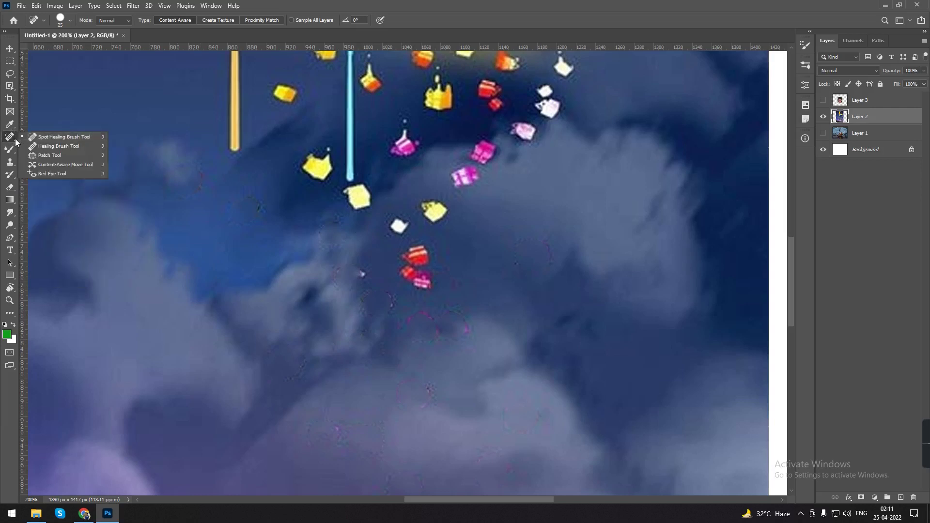
Step: With the Healing Brush, sample clean sky and blend the orange and yellow gifts away
{"action": "left_click", "coordinate": [66, 146]}
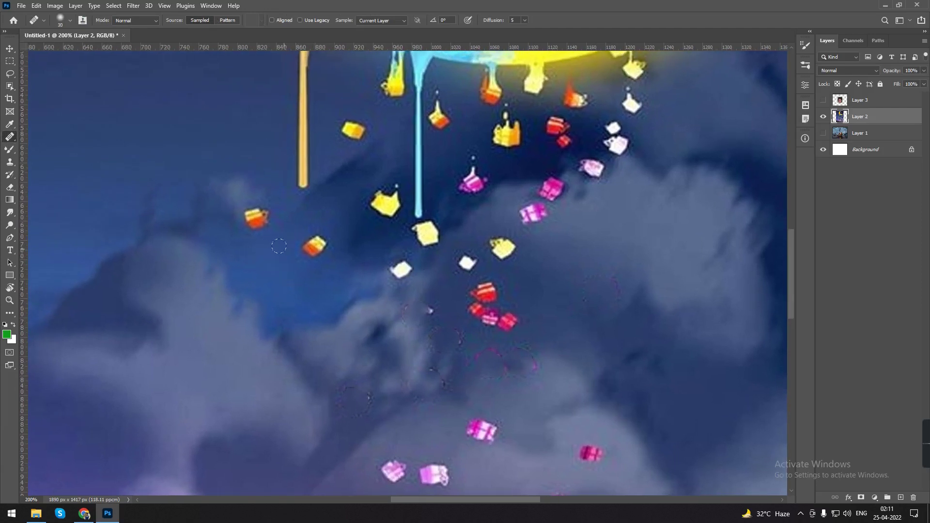
{"action": "key", "text": "alt"}
{"action": "left_click_drag", "start_coordinate": [302, 223], "coordinate": [306, 254]}
{"action": "left_click_drag", "start_coordinate": [311, 223], "coordinate": [316, 236]}
{"action": "key", "text": "alt"}
{"action": "mouse_move", "coordinate": [253, 224]}
{"action": "left_mouse_down"}
{"action": "mouse_move", "coordinate": [268, 210]}
{"action": "mouse_move", "coordinate": [253, 215]}
{"action": "left_mouse_up"}
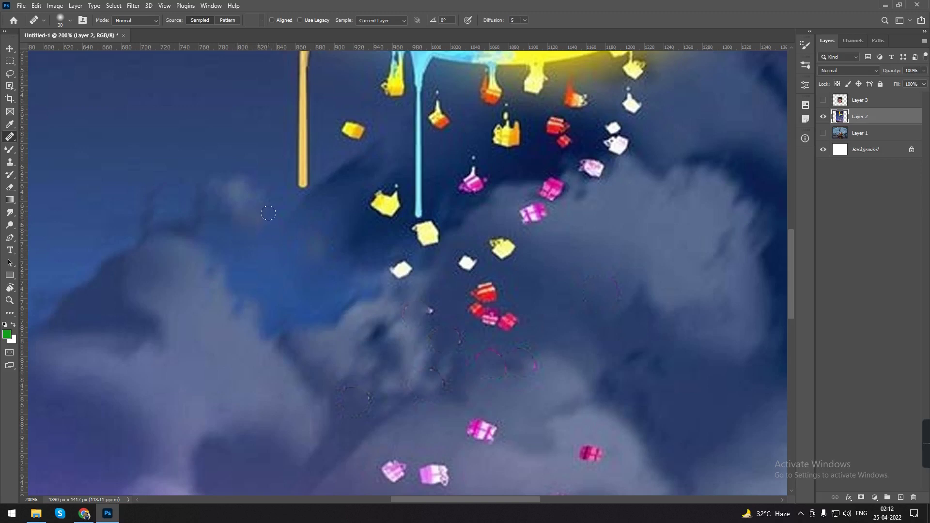
{"action": "left_click_drag", "start_coordinate": [230, 223], "coordinate": [250, 247]}
Step: Resample nearby sky, paint out the remaining yellow gift smudge, and check the whole image
{"action": "left_click_drag", "start_coordinate": [554, 223], "coordinate": [447, 267]}
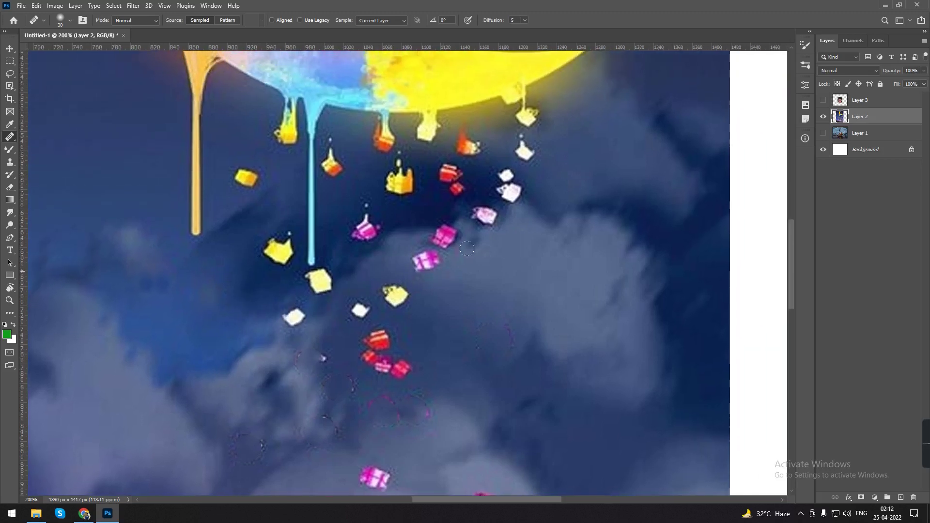
{"action": "left_click_drag", "start_coordinate": [486, 176], "coordinate": [525, 229]}
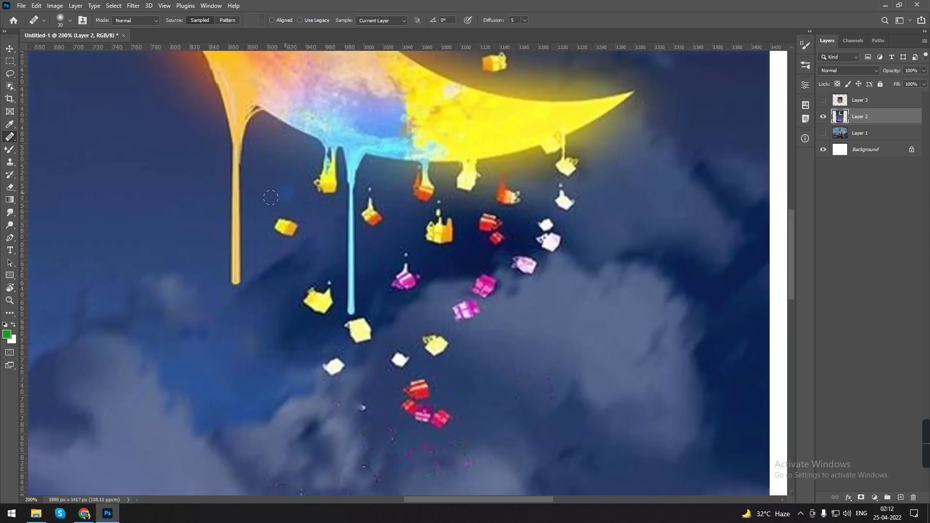
{"action": "key", "text": "alt"}
{"action": "left_click", "coordinate": [262, 251], "text": "alt"}
{"action": "key", "text": "alt"}
{"action": "left_click", "coordinate": [318, 251], "text": "alt"}
{"action": "left_click_drag", "start_coordinate": [276, 227], "coordinate": [280, 227]}
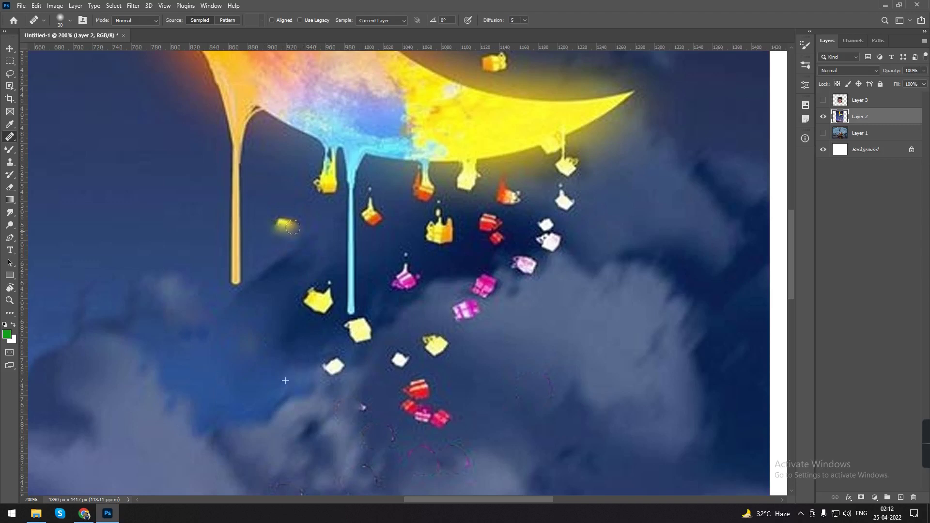
{"action": "left_click_drag", "start_coordinate": [281, 226], "coordinate": [291, 221]}
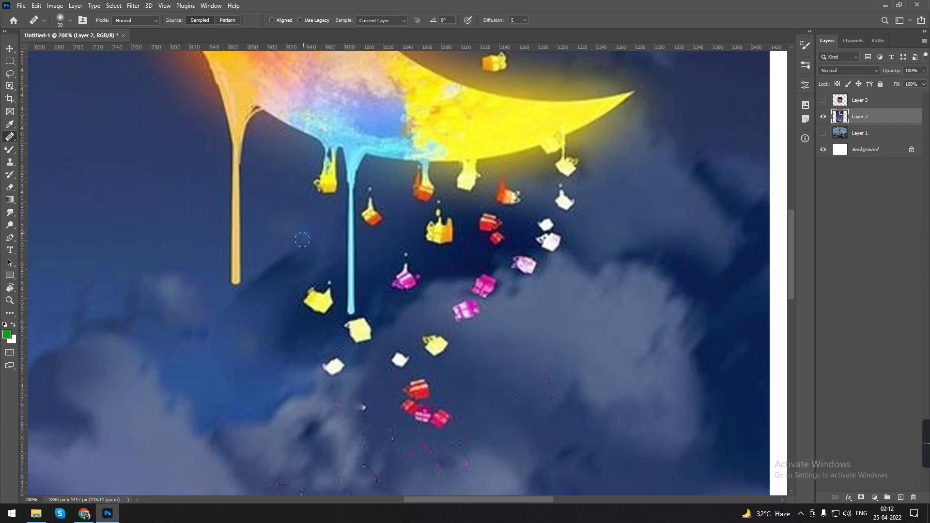
{"action": "scroll", "coordinate": [286, 296], "scroll_direction": "down", "scroll_amount": 3}
{"action": "scroll", "coordinate": [300, 291], "scroll_direction": "down", "scroll_amount": 1}
{"action": "key", "text": "ctrl+minus"}
{"action": "key", "text": "ctrl+plus"}
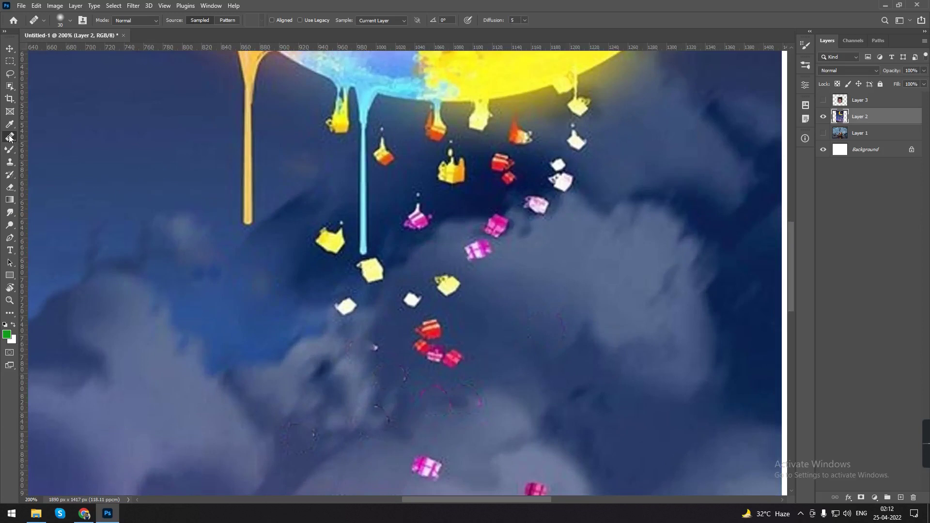
{"action": "right_click", "coordinate": [10, 137]}
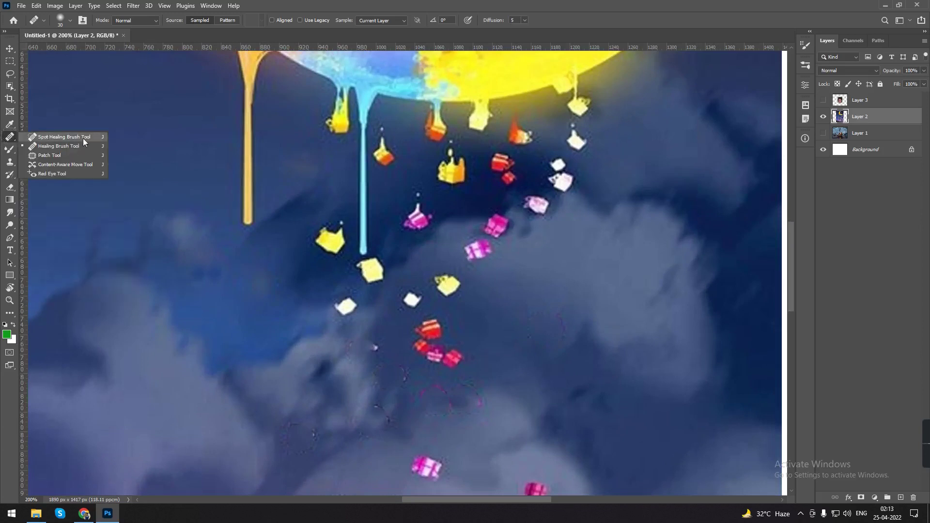
Step: Pick the Patch Tool, hide Layer 2, show Layer 1, and frame the perched cormorant
{"action": "left_click", "coordinate": [51, 155]}
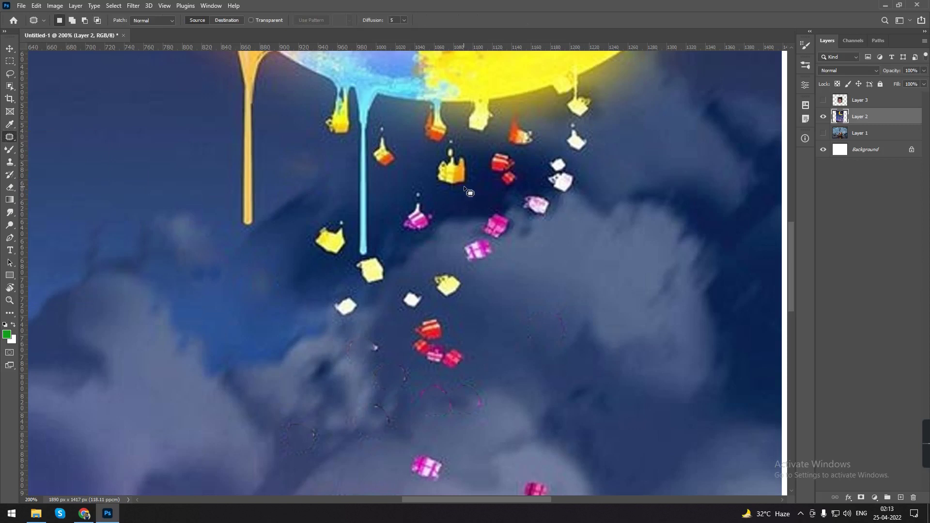
{"action": "left_click", "coordinate": [823, 116]}
{"action": "left_click", "coordinate": [823, 133]}
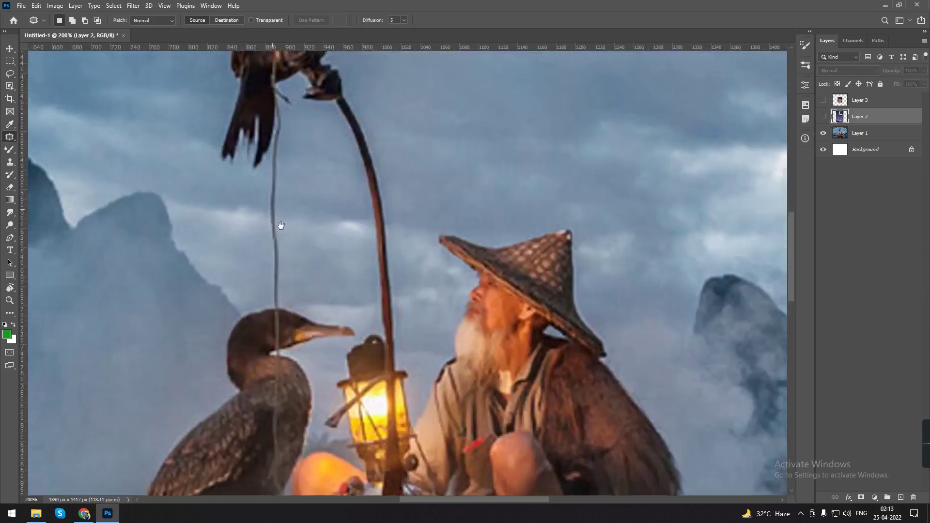
{"action": "left_click_drag", "start_coordinate": [276, 211], "coordinate": [318, 266]}
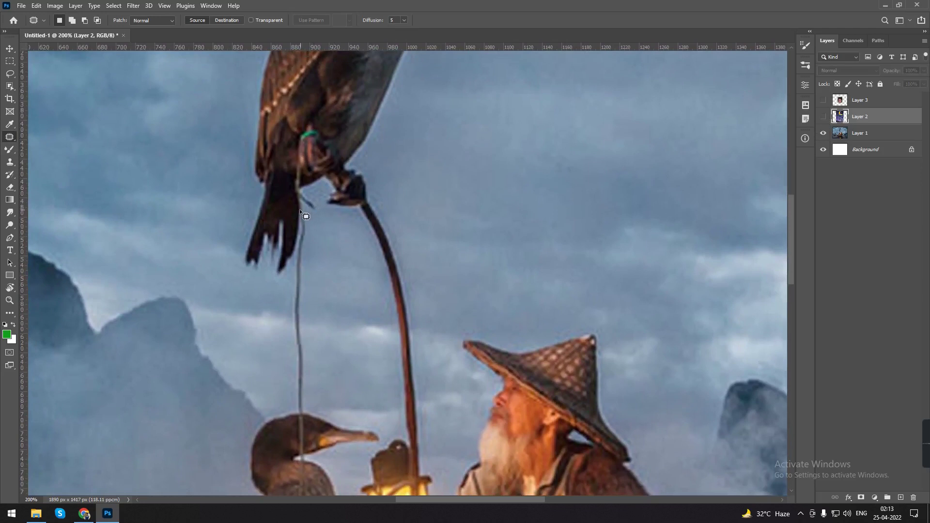
{"action": "left_click_drag", "start_coordinate": [300, 208], "coordinate": [309, 315]}
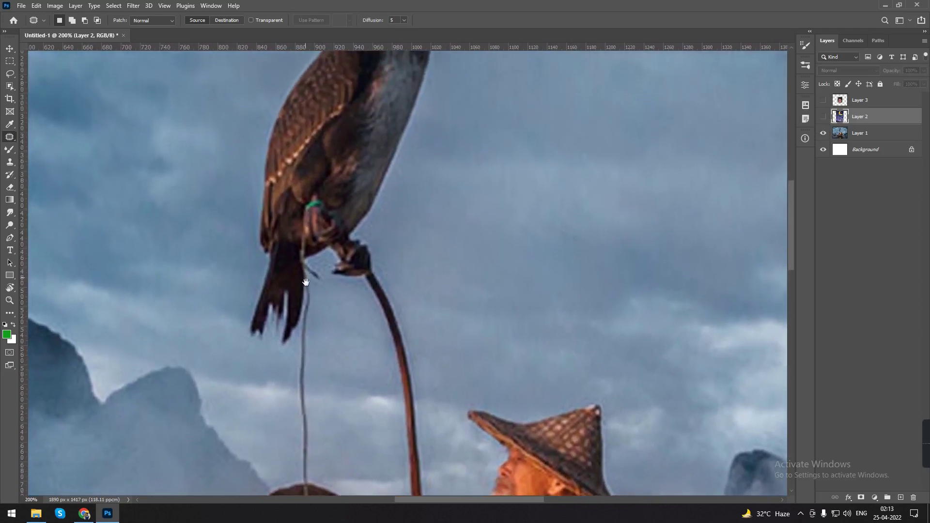
{"action": "key", "text": "ctrl+minus"}
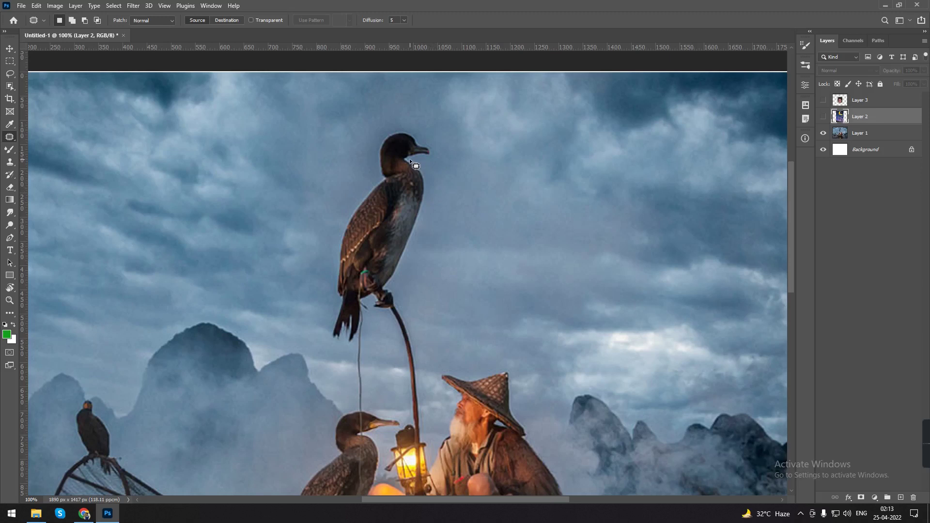
{"action": "mouse_move", "coordinate": [409, 159]}
{"action": "left_mouse_down"}
{"action": "mouse_move", "coordinate": [406, 131]}
{"action": "mouse_move", "coordinate": [385, 135]}
{"action": "left_mouse_up"}
Step: Close the patch outline around the perched cormorant and make Layer 1 the working layer
{"action": "mouse_move", "coordinate": [330, 329]}
{"action": "left_mouse_down"}
{"action": "mouse_move", "coordinate": [337, 346]}
{"action": "mouse_move", "coordinate": [362, 330]}
{"action": "left_mouse_up"}
{"action": "left_click_drag", "start_coordinate": [418, 164], "coordinate": [420, 168]}
{"action": "left_click", "coordinate": [860, 133]}
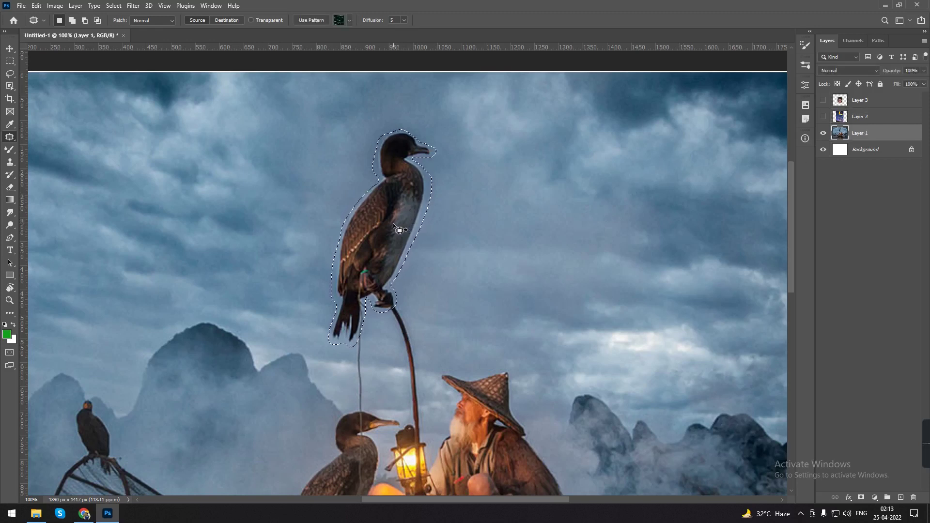
{"action": "left_click_drag", "start_coordinate": [394, 224], "coordinate": [484, 219]}
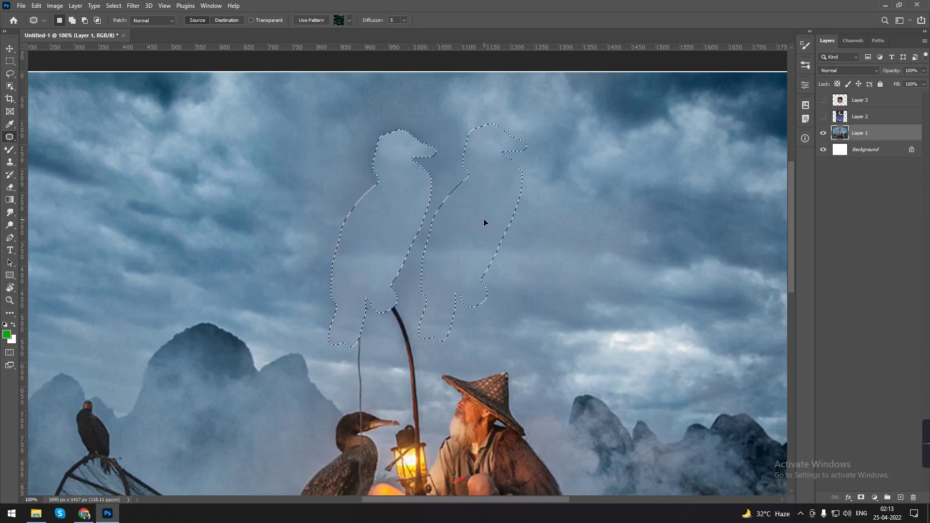
{"action": "left_click_drag", "start_coordinate": [483, 219], "coordinate": [495, 228]}
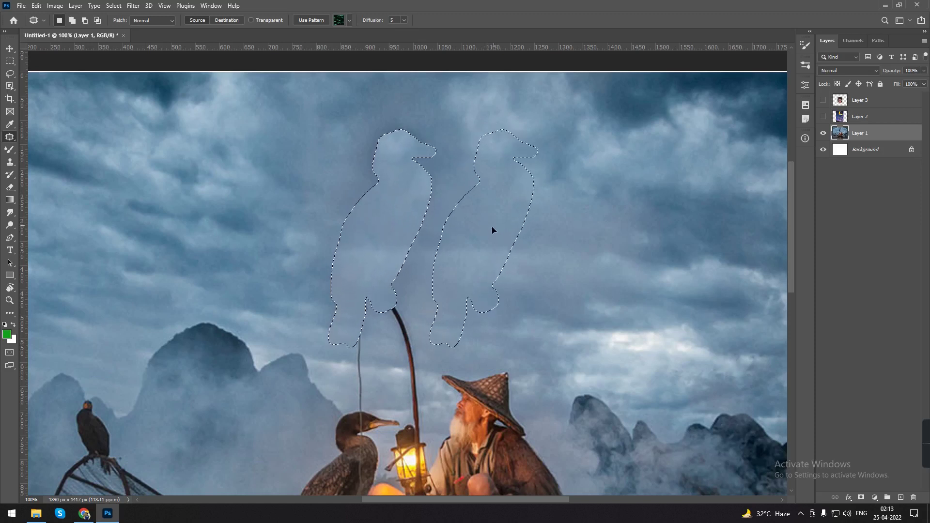
{"action": "mouse_move", "coordinate": [495, 229]}
{"action": "left_mouse_down"}
{"action": "mouse_move", "coordinate": [483, 231]}
{"action": "mouse_move", "coordinate": [650, 187]}
{"action": "mouse_move", "coordinate": [686, 190]}
{"action": "left_mouse_up"}
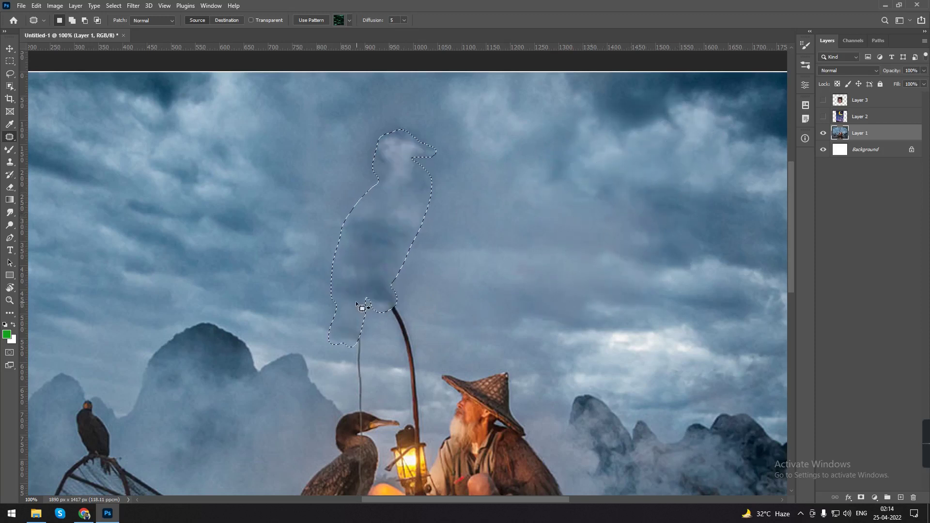
{"action": "key", "text": "ctrl+d"}
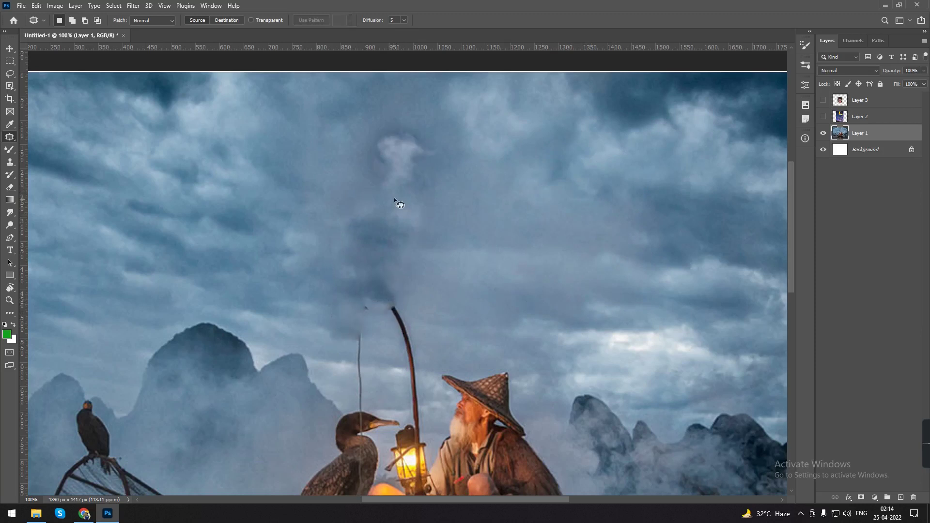
{"action": "left_click_drag", "start_coordinate": [402, 131], "coordinate": [407, 228]}
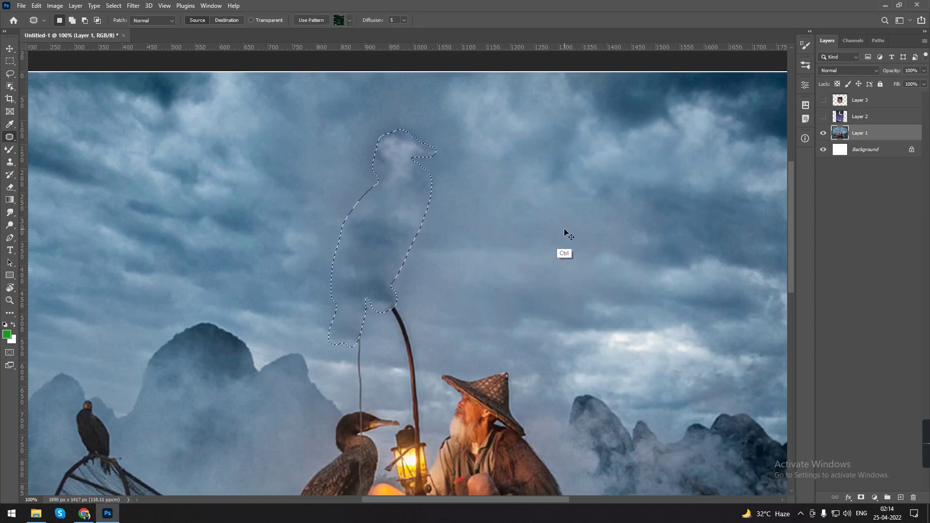
{"action": "key", "text": "ctrl+z"}
{"action": "key", "text": "ctrl+z"}
{"action": "key", "text": "ctrl+z"}
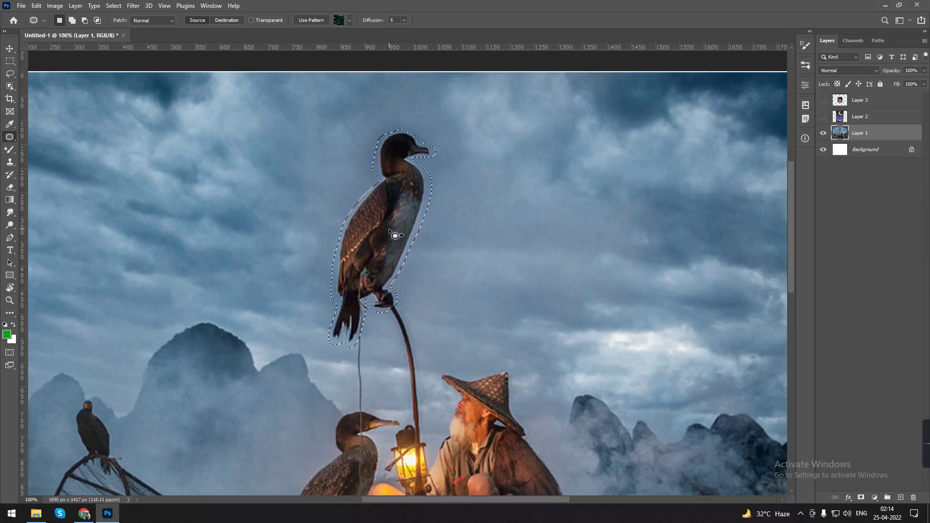
{"action": "mouse_move", "coordinate": [405, 241]}
{"action": "left_mouse_down"}
{"action": "mouse_move", "coordinate": [490, 263]}
{"action": "mouse_move", "coordinate": [485, 254]}
{"action": "left_mouse_up"}
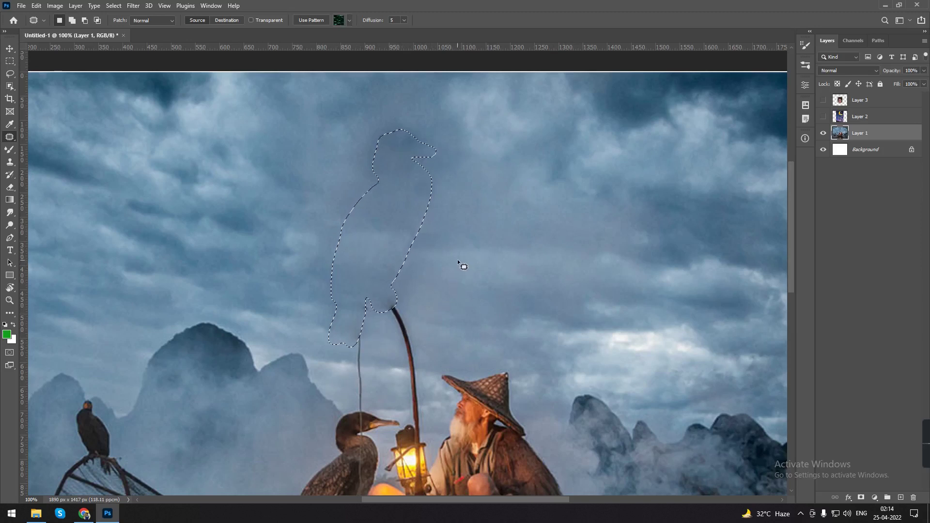
{"action": "key", "text": "ctrl+d"}
{"action": "key", "text": "ctrl+z"}
{"action": "key", "text": "ctrl+z"}
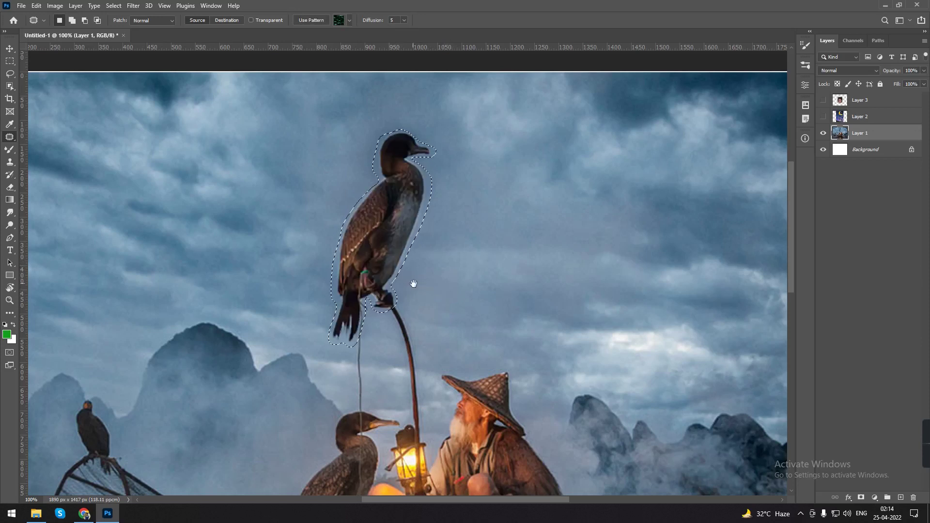
Step: Drag the cormorant patch selection onto clear sky so clouds replace the perched bird
{"action": "scroll", "coordinate": [409, 256], "scroll_direction": "down", "scroll_amount": 3}
{"action": "left_click_drag", "start_coordinate": [373, 181], "coordinate": [241, 285]}
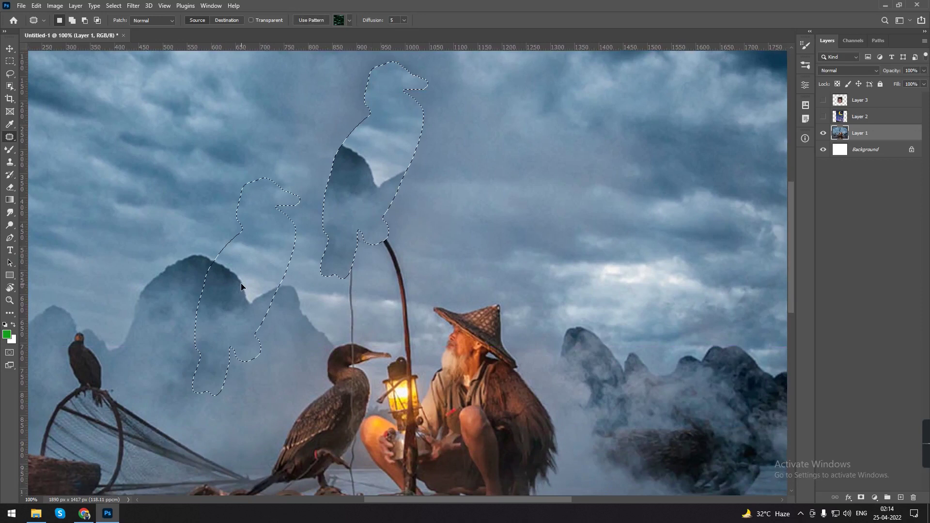
{"action": "left_click_drag", "start_coordinate": [243, 290], "coordinate": [467, 339]}
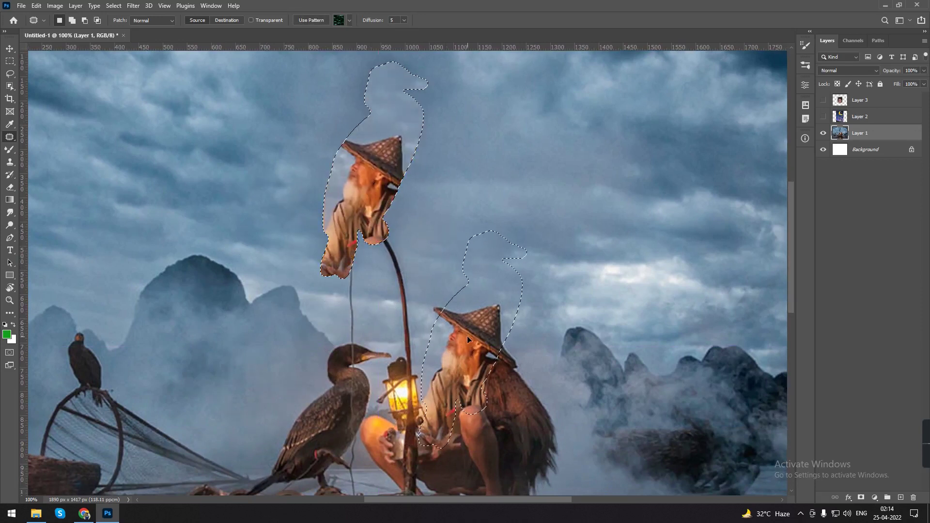
{"action": "left_click_drag", "start_coordinate": [467, 335], "coordinate": [582, 347]}
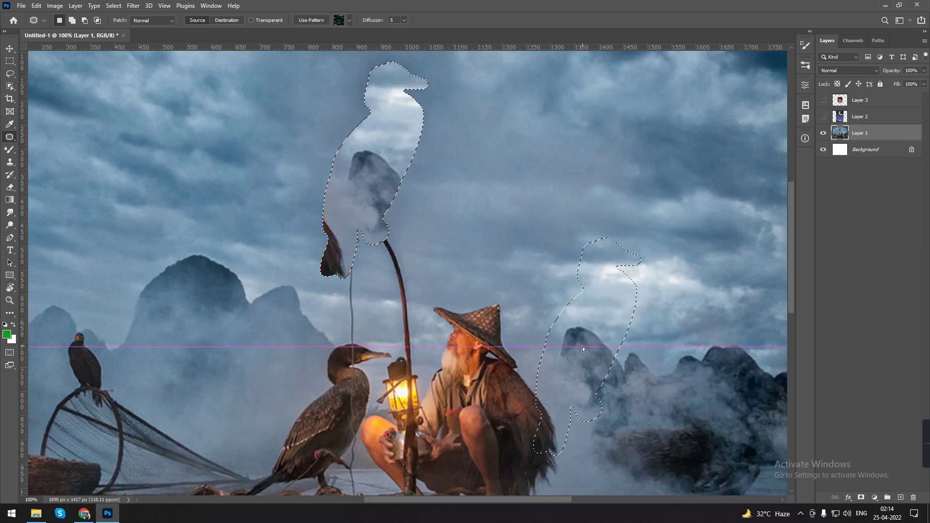
{"action": "mouse_move", "coordinate": [583, 347]}
{"action": "left_mouse_down"}
{"action": "mouse_move", "coordinate": [417, 356]}
{"action": "mouse_move", "coordinate": [411, 384]}
{"action": "left_mouse_up"}
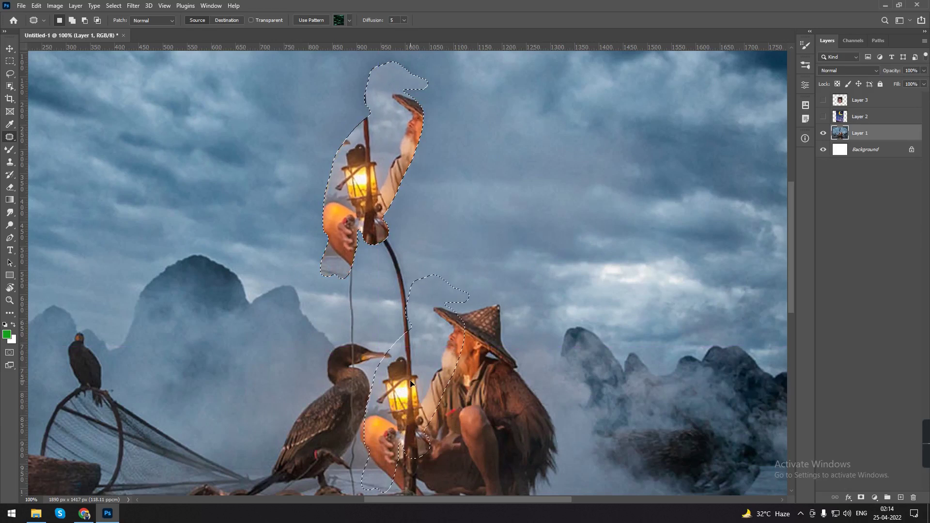
{"action": "mouse_move", "coordinate": [410, 384]}
{"action": "left_mouse_down"}
{"action": "mouse_move", "coordinate": [558, 178]}
{"action": "mouse_move", "coordinate": [581, 184]}
{"action": "left_mouse_up"}
{"action": "left_click_drag", "start_coordinate": [561, 195], "coordinate": [483, 181]}
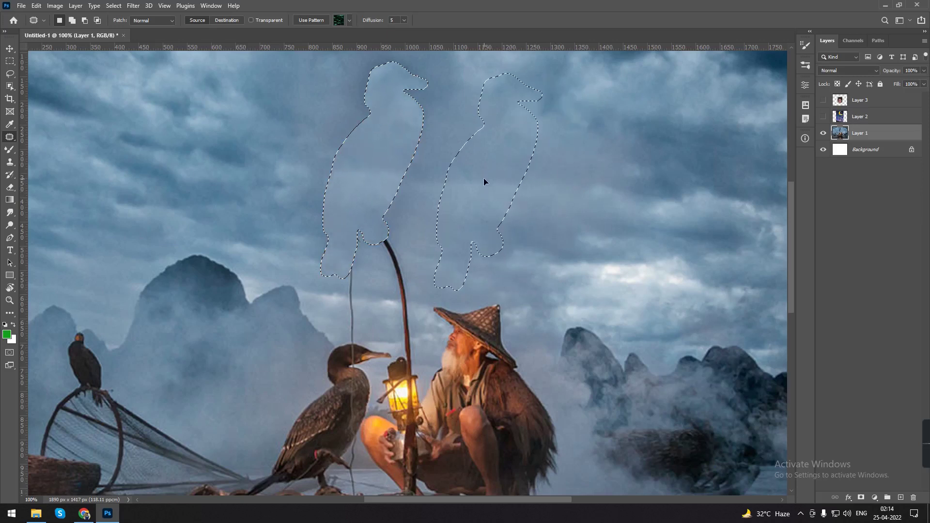
{"action": "left_click_drag", "start_coordinate": [483, 181], "coordinate": [483, 182]}
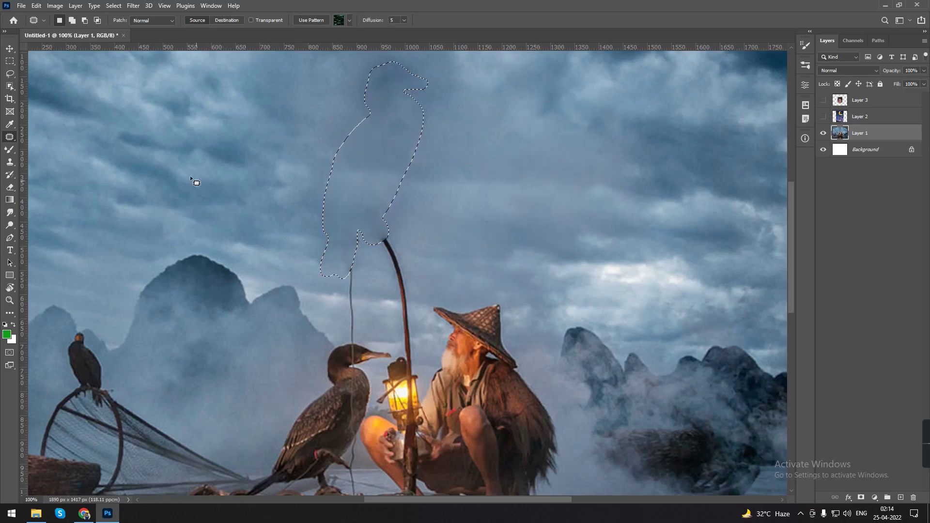
{"action": "right_click", "coordinate": [10, 138]}
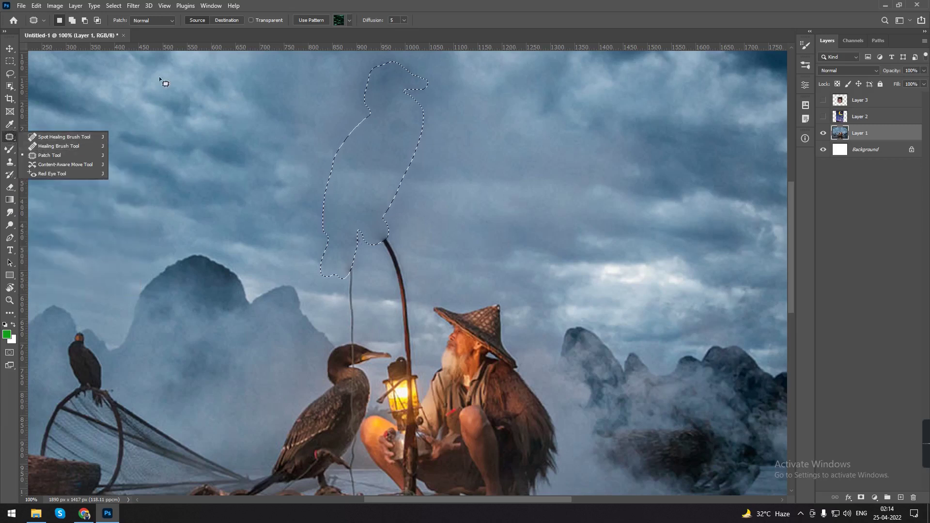
Step: Undo the sky patch so the upper cormorant returns above the lantern pole, with the Move tool active
{"action": "left_click", "coordinate": [10, 48]}
{"action": "key", "text": "ctrl"}
{"action": "key", "text": "ctrl+z"}
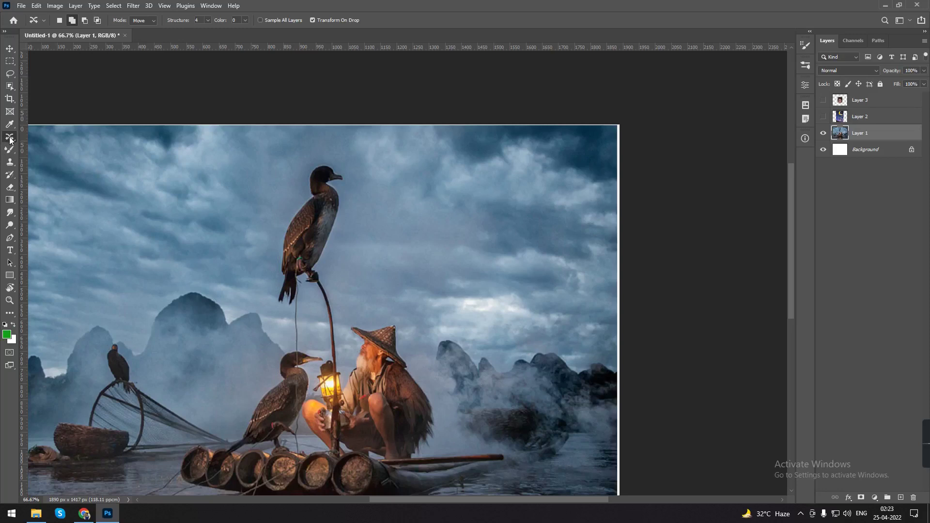
{"action": "right_click", "coordinate": [9, 138]}
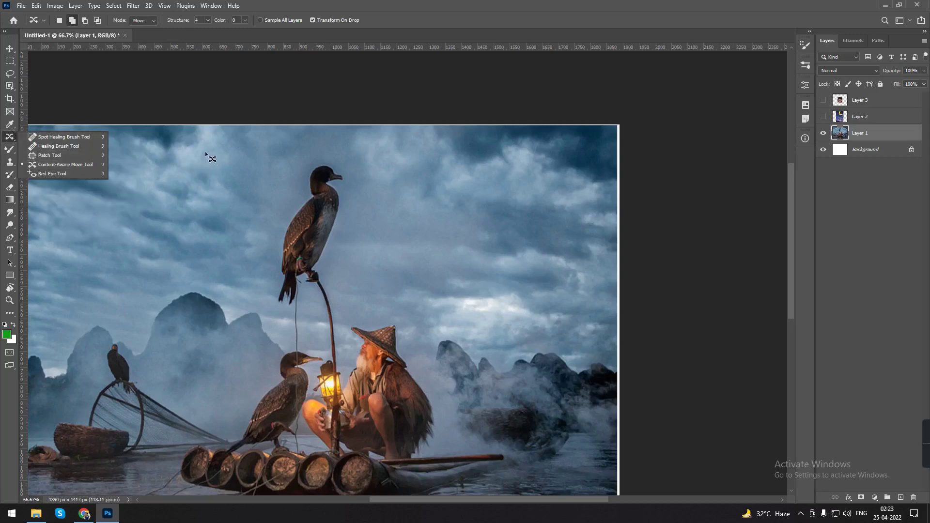
{"action": "left_click", "coordinate": [10, 48]}
{"action": "left_click_drag", "start_coordinate": [296, 182], "coordinate": [372, 203]}
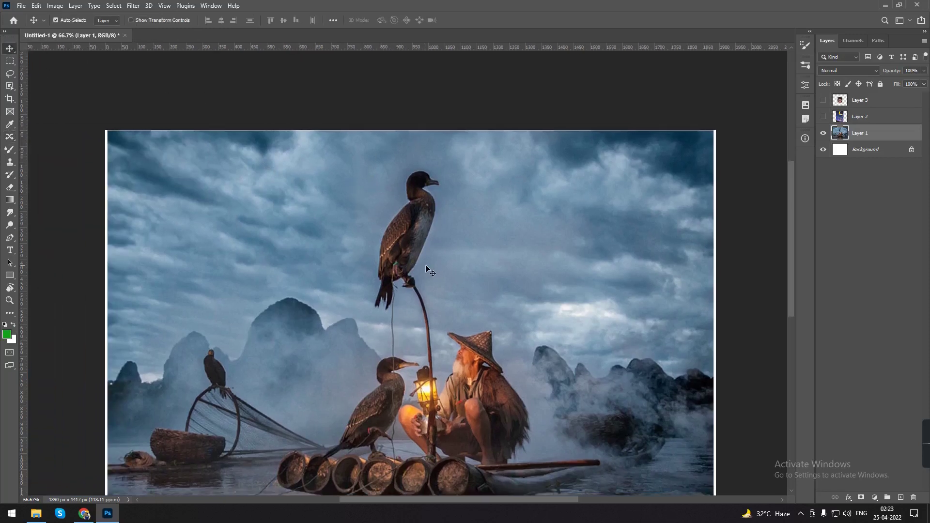
Step: At 100% zoom, lasso the perched cormorant above the lantern pole with the Content-Aware Move tool
{"action": "key", "text": "ctrl+plus"}
{"action": "key", "text": "ctrl+minus"}
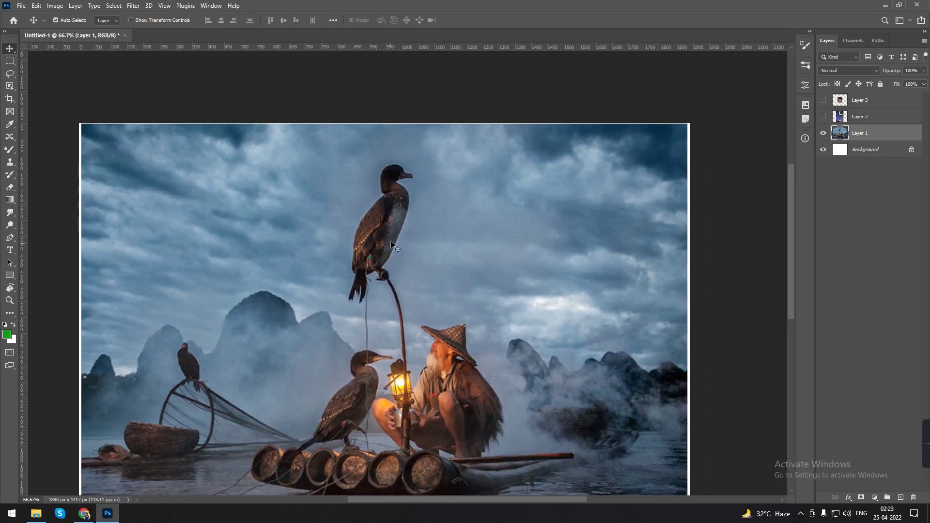
{"action": "key", "text": "ctrl+plus"}
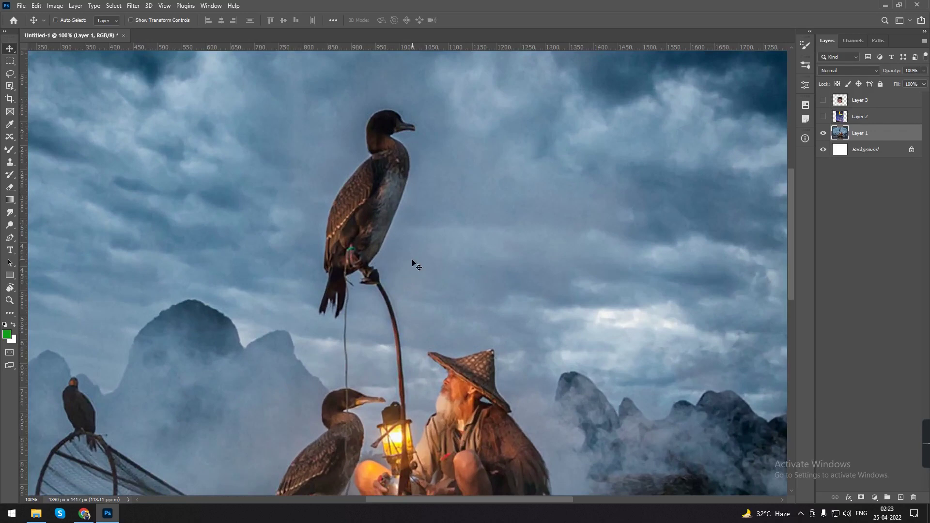
{"action": "left_click", "coordinate": [7, 138]}
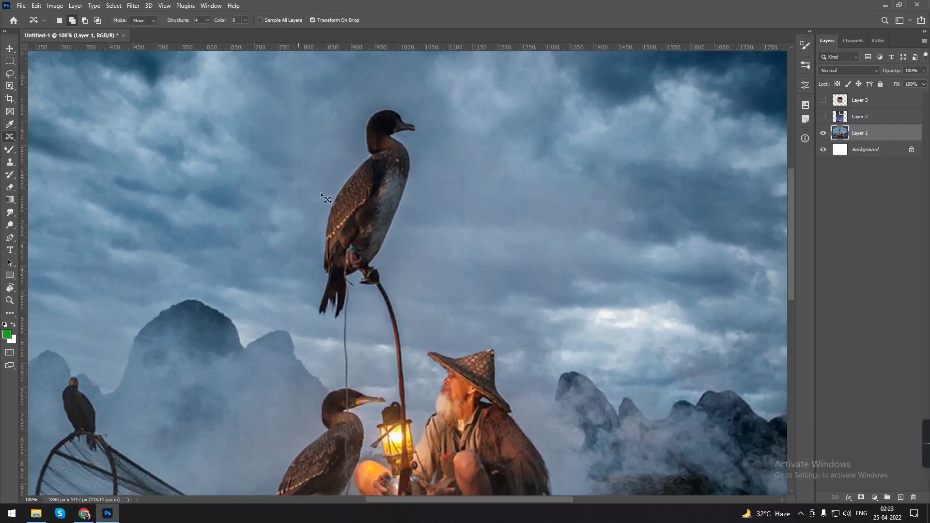
{"action": "mouse_move", "coordinate": [397, 260]}
{"action": "left_mouse_down"}
{"action": "mouse_move", "coordinate": [444, 286]}
{"action": "mouse_move", "coordinate": [392, 317]}
{"action": "left_mouse_up"}
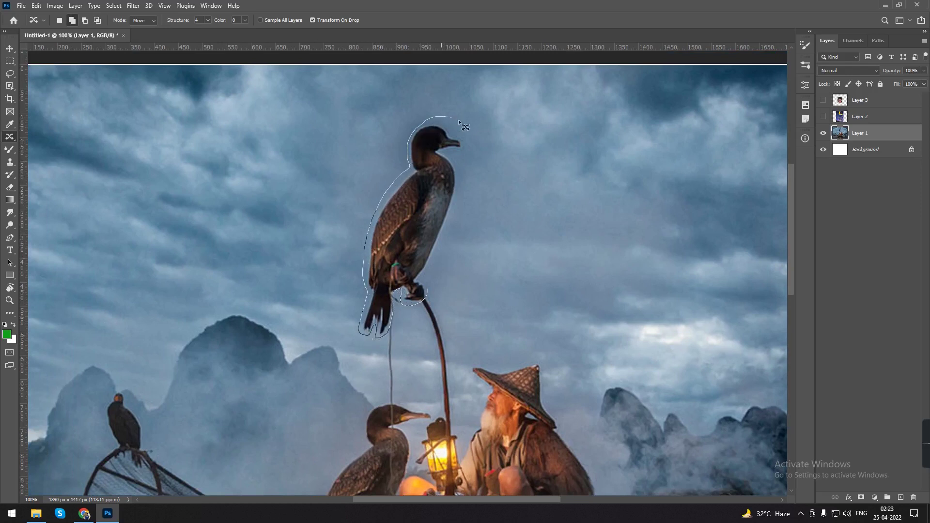
{"action": "left_click_drag", "start_coordinate": [457, 194], "coordinate": [440, 245]}
{"action": "left_click_drag", "start_coordinate": [428, 281], "coordinate": [414, 300]}
{"action": "key", "text": "ctrl+minus"}
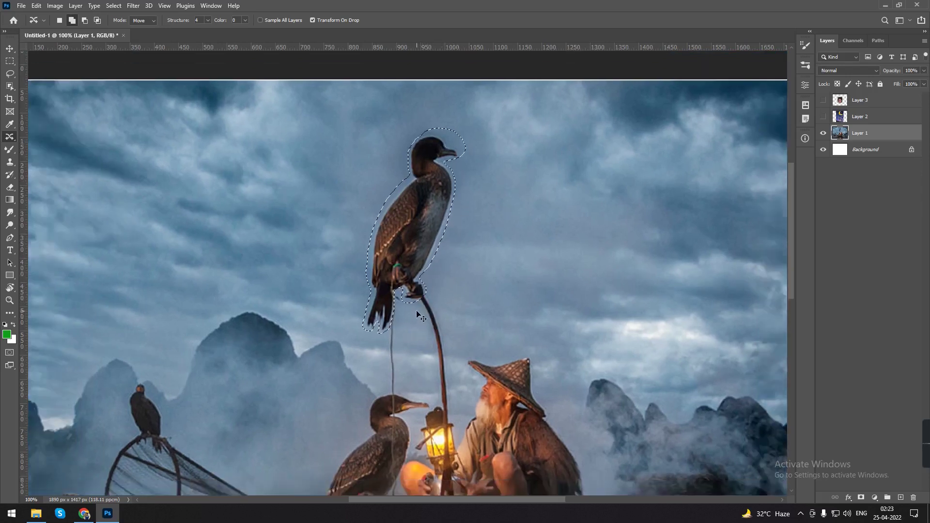
{"action": "left_click_drag", "start_coordinate": [392, 338], "coordinate": [382, 291]}
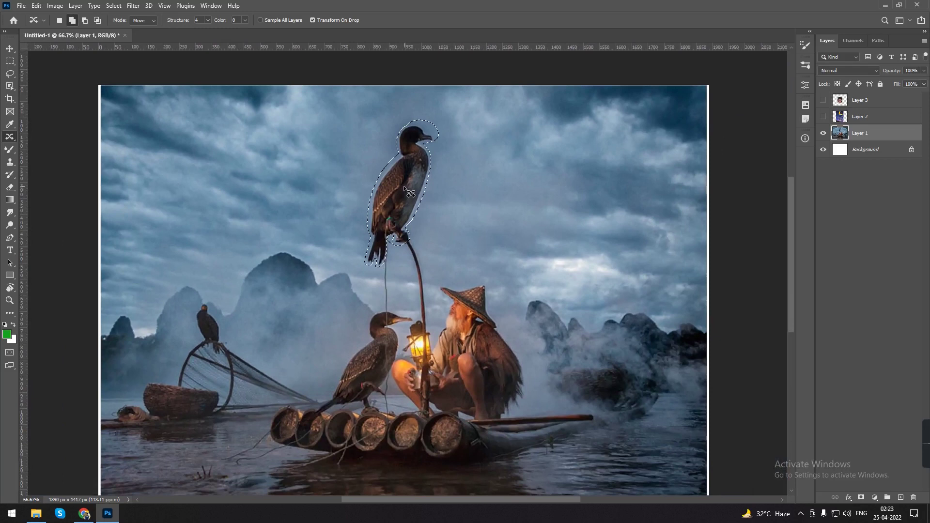
{"action": "left_click_drag", "start_coordinate": [400, 204], "coordinate": [304, 354]}
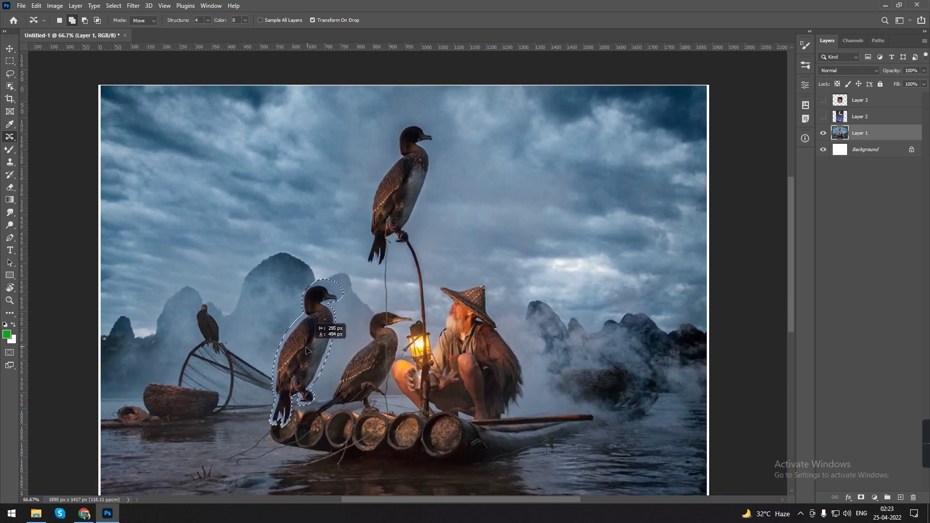
{"action": "left_click_drag", "start_coordinate": [303, 354], "coordinate": [301, 357]}
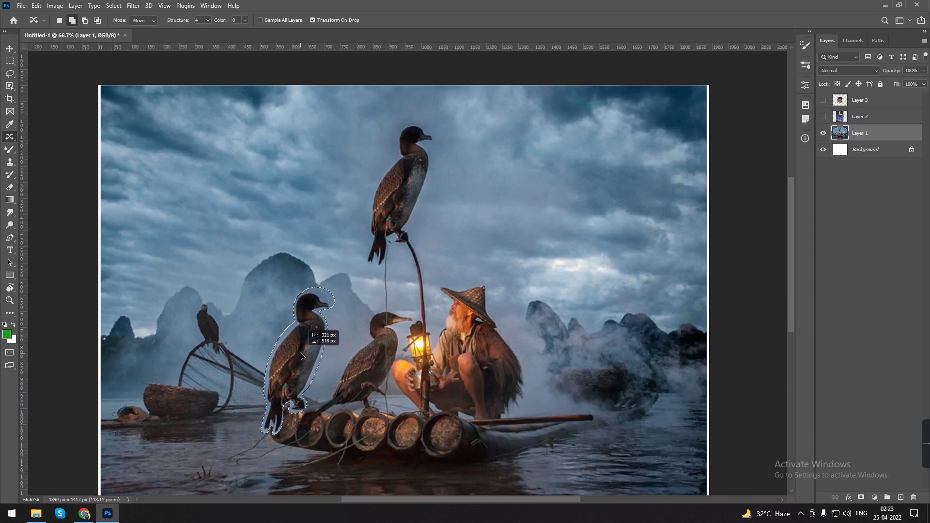
{"action": "left_click_drag", "start_coordinate": [301, 357], "coordinate": [301, 356]}
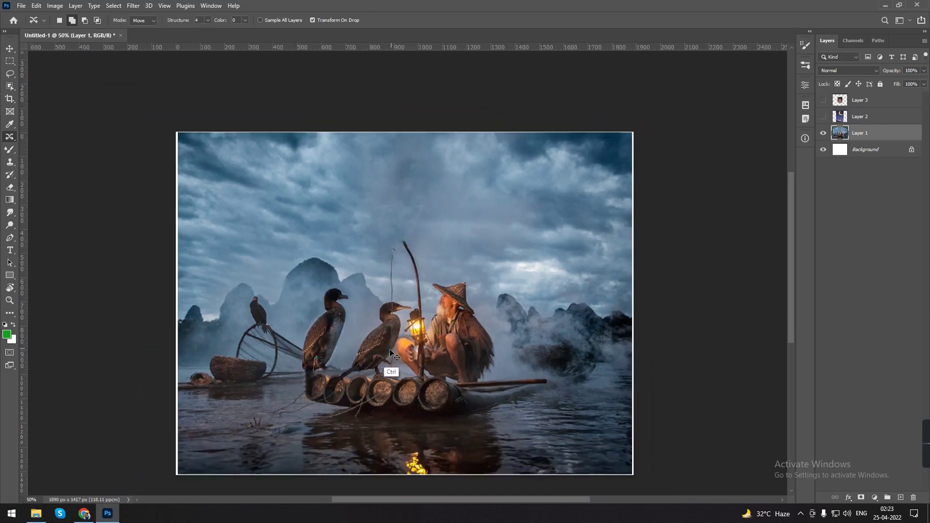
{"action": "key", "text": "ctrl+1"}
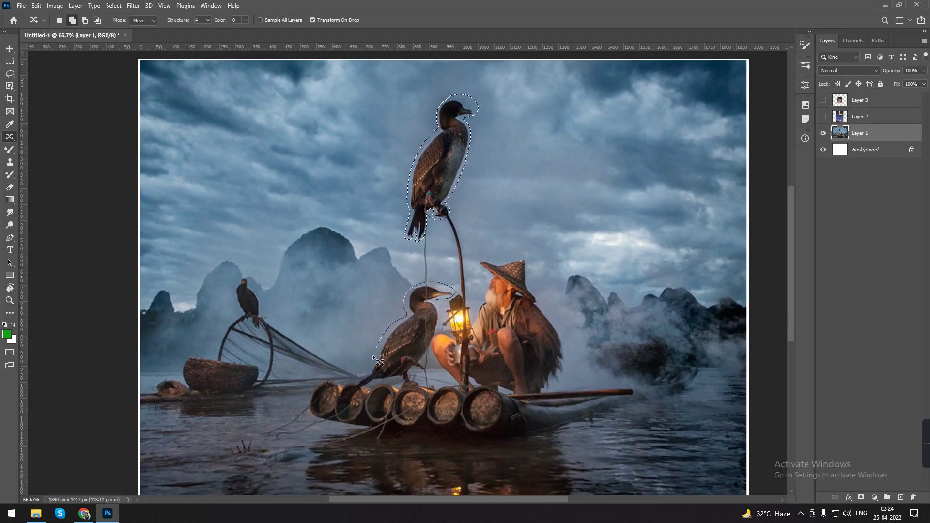
Step: Move the lower cormorant and the small left bird to new sky spots, commit, and deselect
{"action": "left_click_drag", "start_coordinate": [438, 345], "coordinate": [436, 341]}
{"action": "mouse_move", "coordinate": [263, 312]}
{"action": "left_mouse_down"}
{"action": "mouse_move", "coordinate": [232, 298]}
{"action": "mouse_move", "coordinate": [256, 308]}
{"action": "mouse_move", "coordinate": [192, 253]}
{"action": "left_mouse_up"}
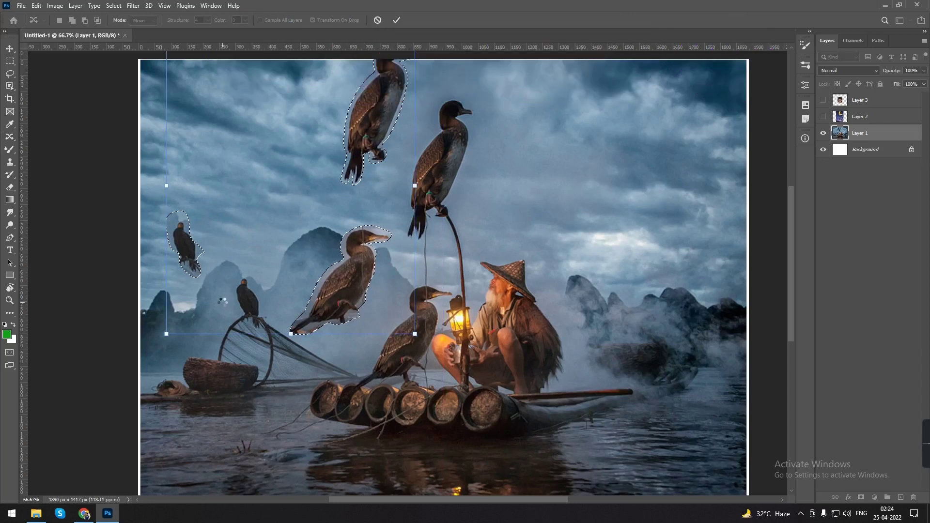
{"action": "key", "text": "Return"}
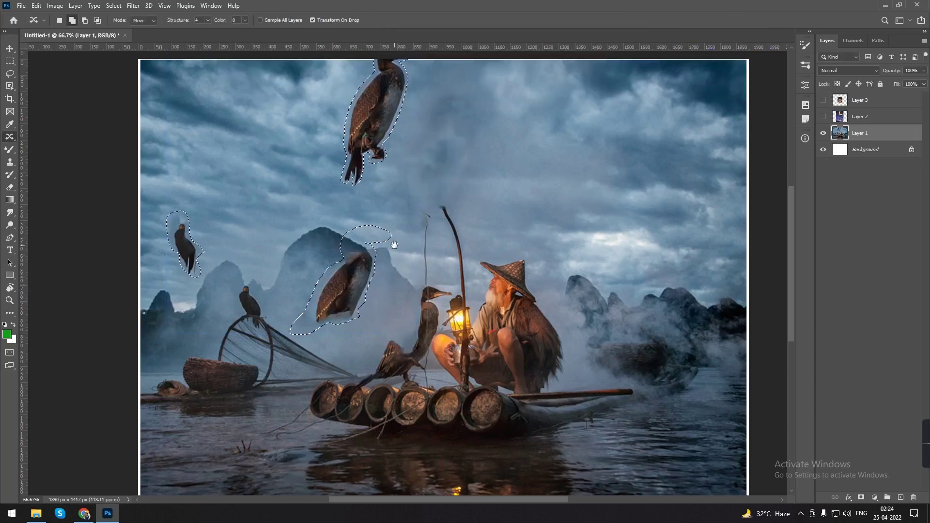
{"action": "left_click_drag", "start_coordinate": [391, 249], "coordinate": [378, 304]}
{"action": "key", "text": "ctrl+d"}
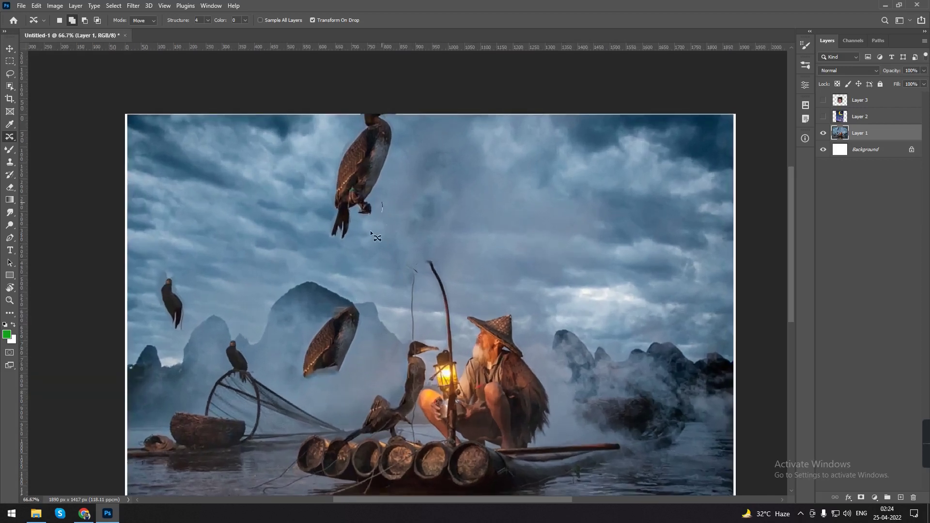
Step: Lasso the upper cormorant and move it right into the open sky
{"action": "left_click_drag", "start_coordinate": [373, 199], "coordinate": [375, 232]}
{"action": "left_click_drag", "start_coordinate": [381, 180], "coordinate": [556, 199]}
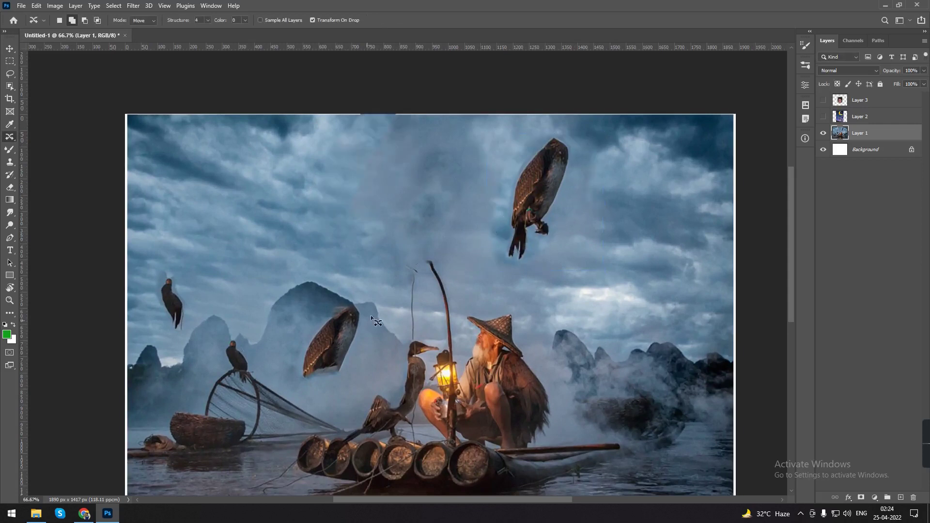
{"action": "key", "text": "ctrl+plus"}
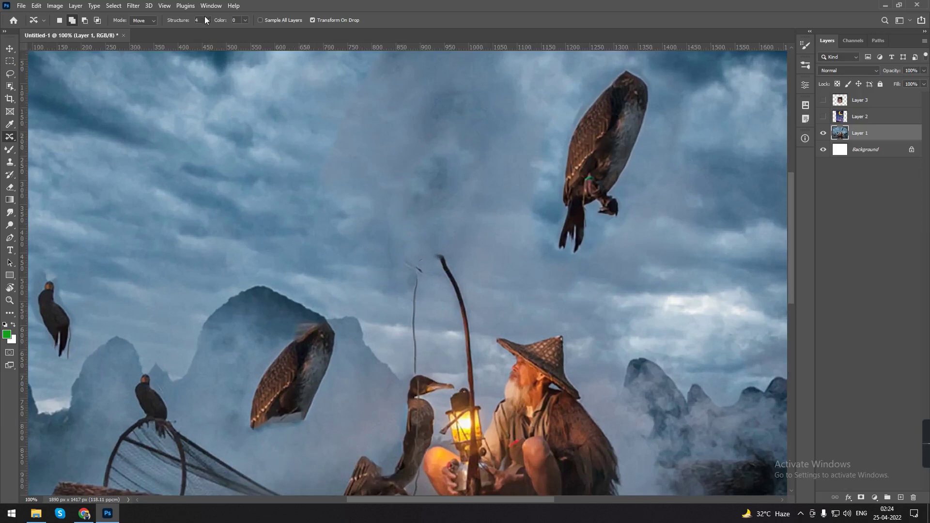
Step: Undo both cormorant moves and clear the selection so the birds sit on their original perches
{"action": "key", "text": "ctrl+z"}
{"action": "key", "text": "ctrl+z"}
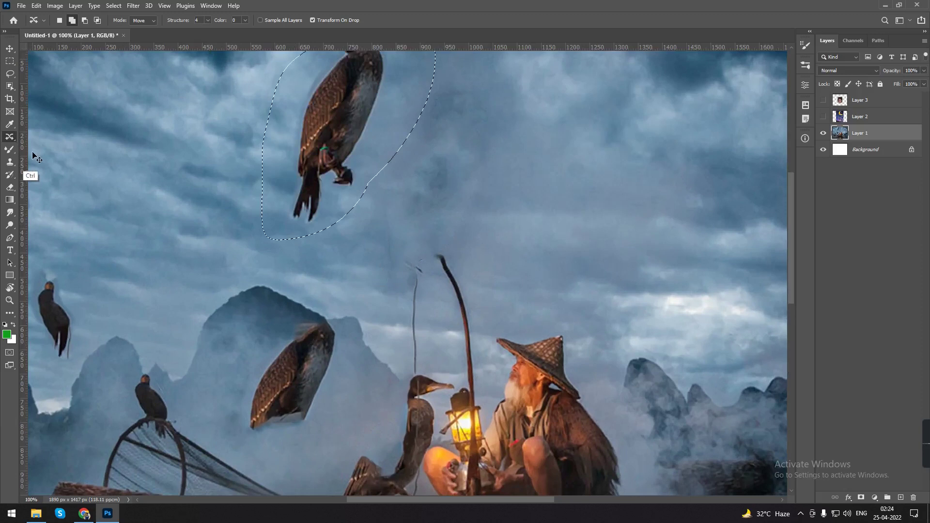
{"action": "key", "text": "ctrl+z"}
{"action": "key", "text": "ctrl+z"}
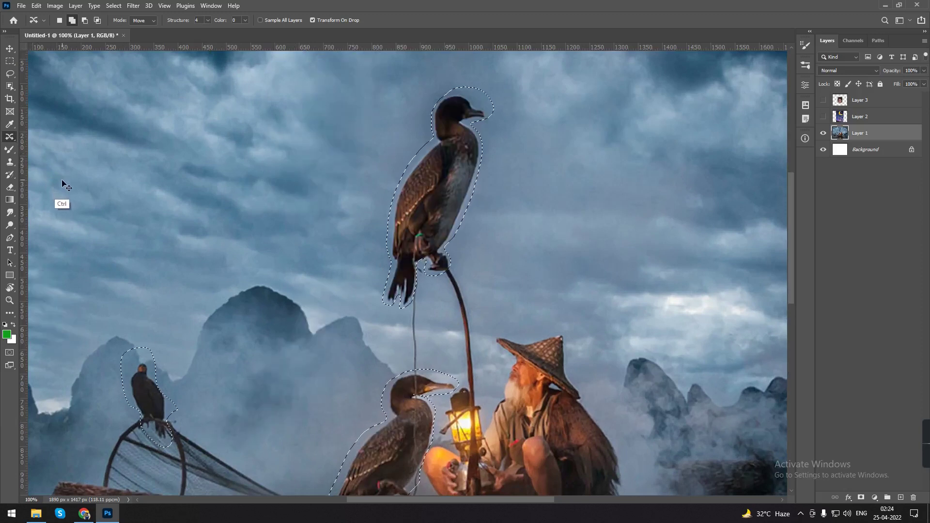
{"action": "left_click", "coordinate": [100, 184]}
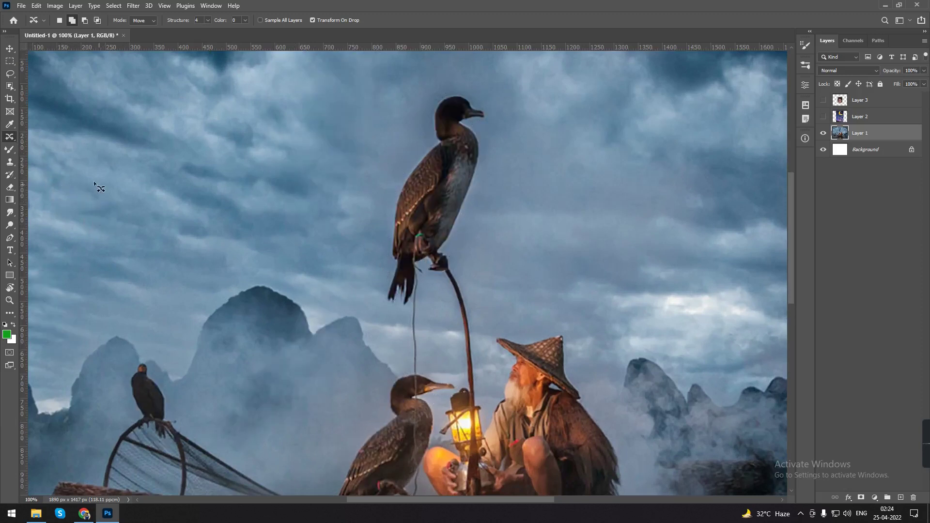
{"action": "right_click", "coordinate": [14, 139]}
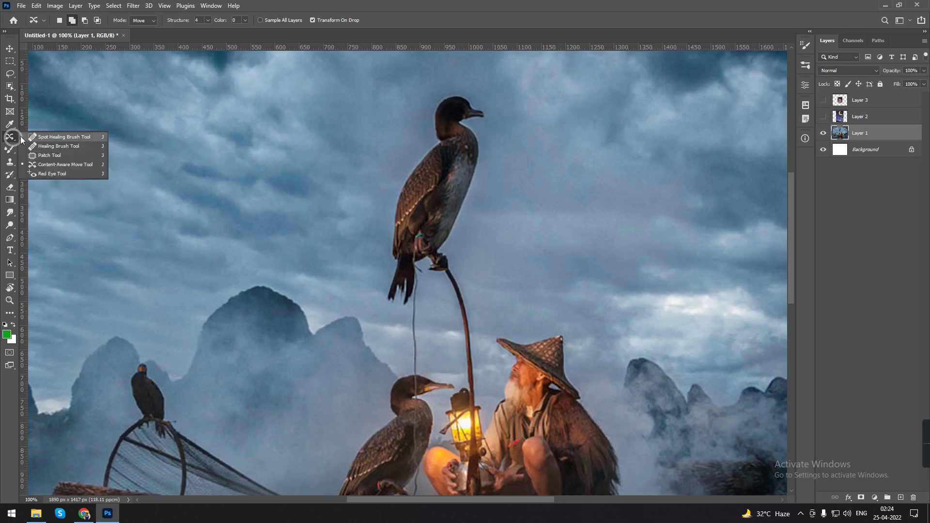
Step: With the Red Eye Tool, show and activate Layer 3's portrait, hide Layer 1, and fix the left pupil
{"action": "left_click", "coordinate": [56, 173]}
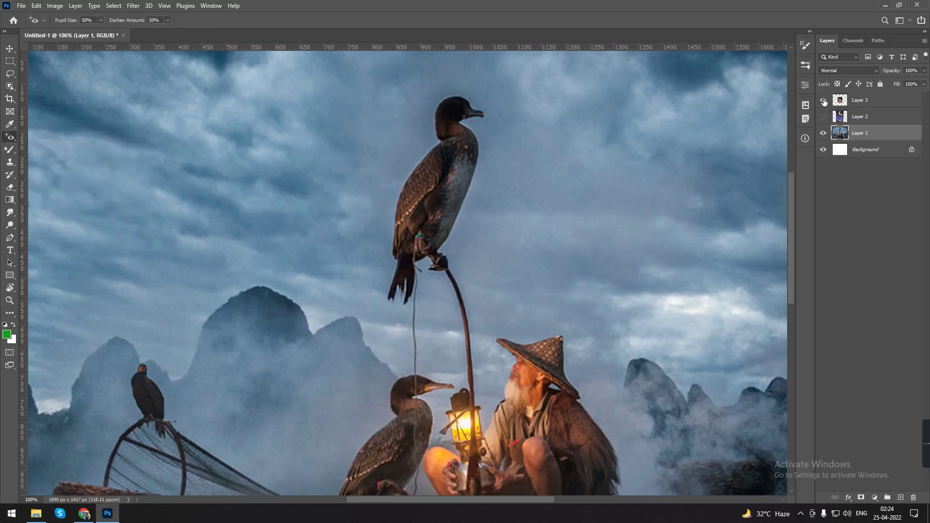
{"action": "left_click", "coordinate": [824, 101]}
{"action": "left_click", "coordinate": [823, 133]}
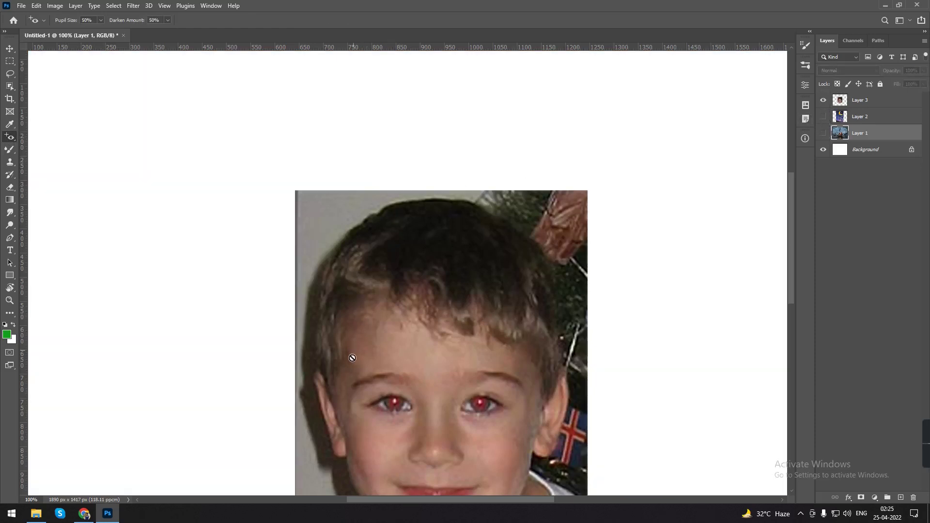
{"action": "scroll", "coordinate": [353, 358], "scroll_direction": "down", "scroll_amount": 5}
{"action": "key", "text": "ctrl+plus"}
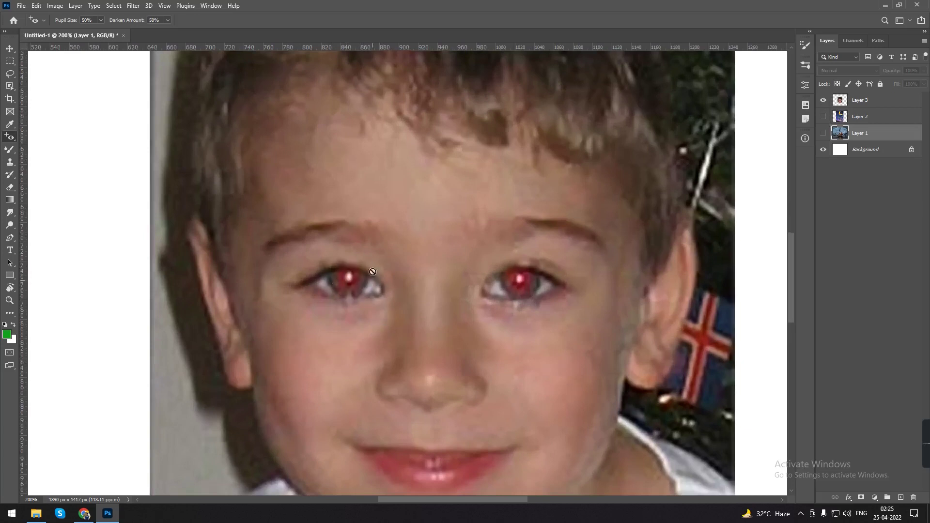
{"action": "left_click", "coordinate": [871, 102]}
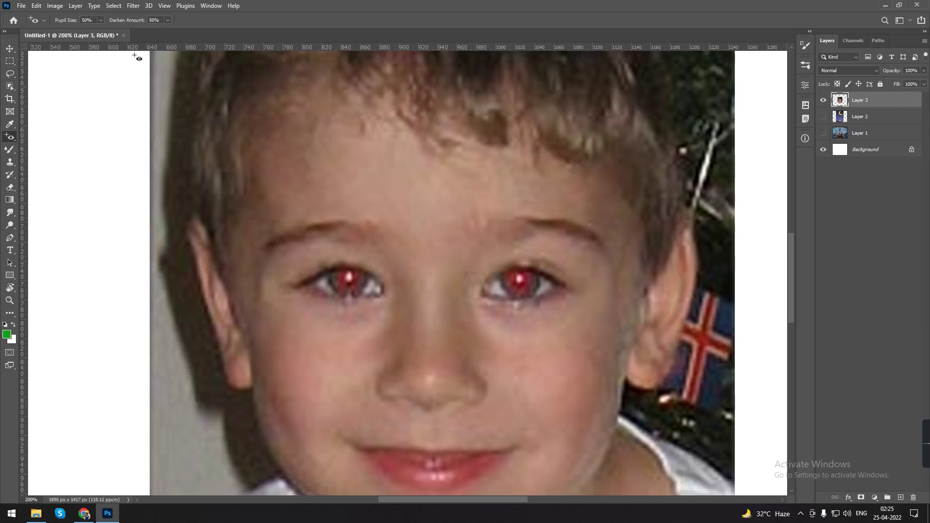
{"action": "left_click", "coordinate": [347, 289]}
Step: Darken the remaining red across the boy's left pupil with the Red Eye Tool
{"action": "left_click", "coordinate": [342, 276]}
{"action": "left_click", "coordinate": [358, 277]}
{"action": "left_click_drag", "start_coordinate": [361, 290], "coordinate": [362, 292]}
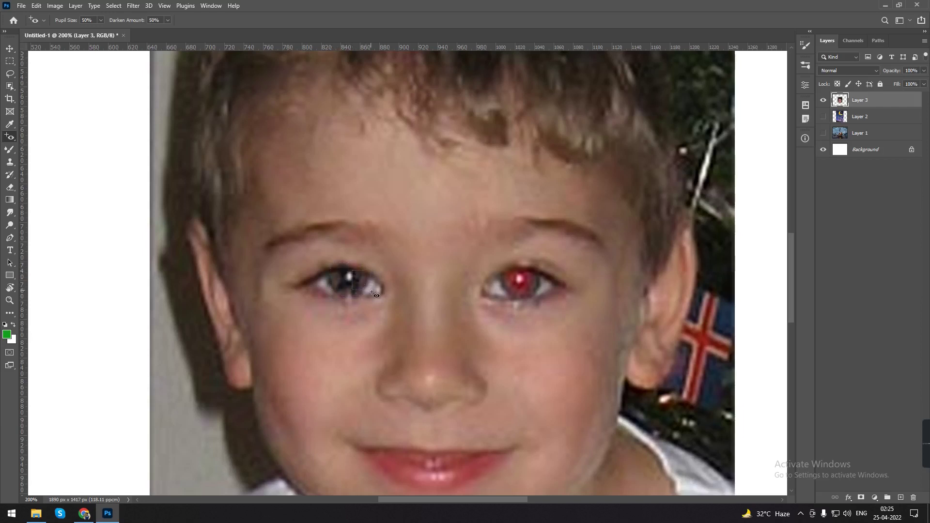
Step: Remove the red from the right pupil, then view the portrait at actual size
{"action": "left_click", "coordinate": [520, 271]}
{"action": "left_click", "coordinate": [526, 277]}
{"action": "left_click", "coordinate": [530, 279]}
{"action": "left_click_drag", "start_coordinate": [504, 268], "coordinate": [525, 302]}
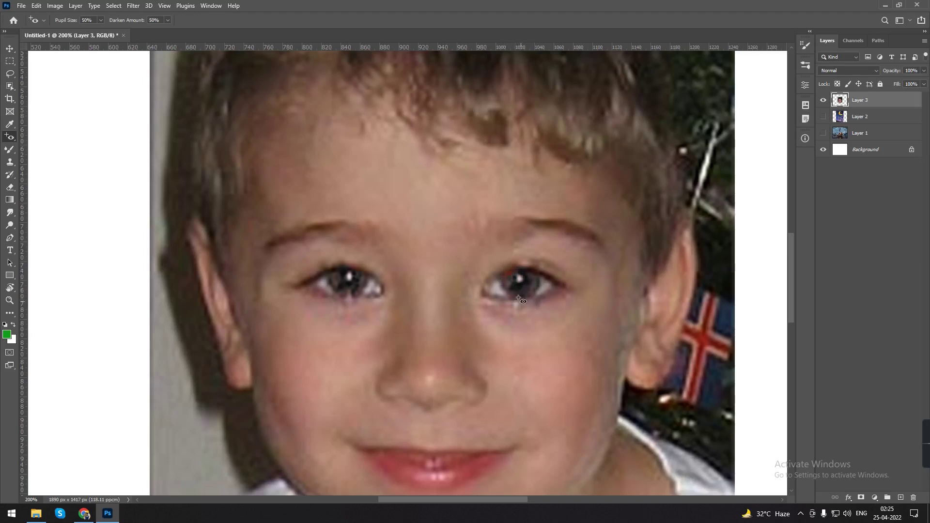
{"action": "key", "text": "ctrl+minus"}
{"action": "key", "text": "ctrl+minus"}
{"action": "key", "text": "ctrl+minus"}
{"action": "key", "text": "ctrl+plus"}
{"action": "key", "text": "ctrl+plus"}
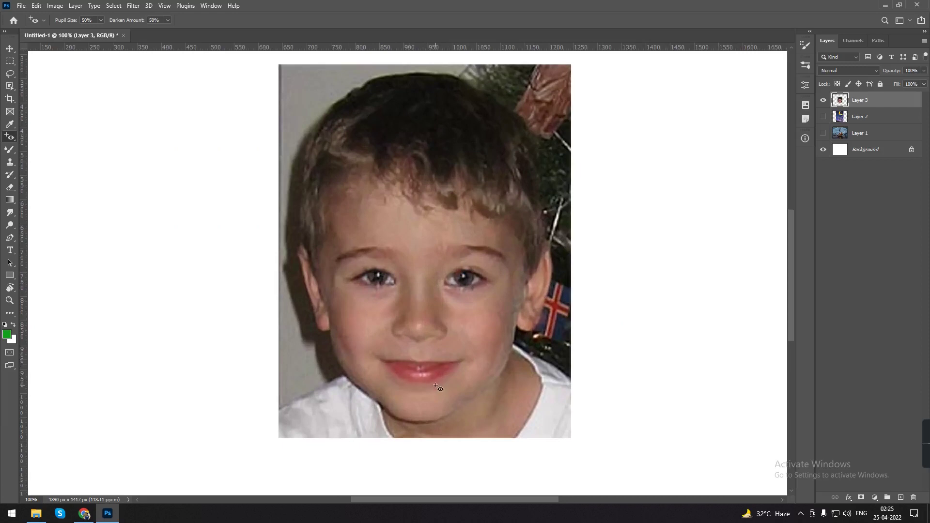
Step: Undo the stray red-eye click that greyed the boy's lip
{"action": "left_click", "coordinate": [401, 363]}
{"action": "key", "text": "ctrl+z"}
{"action": "key", "text": "ctrl+plus"}
{"action": "key", "text": "ctrl+plus"}
{"action": "key", "text": "ctrl+minus"}
{"action": "key", "text": "ctrl+minus"}
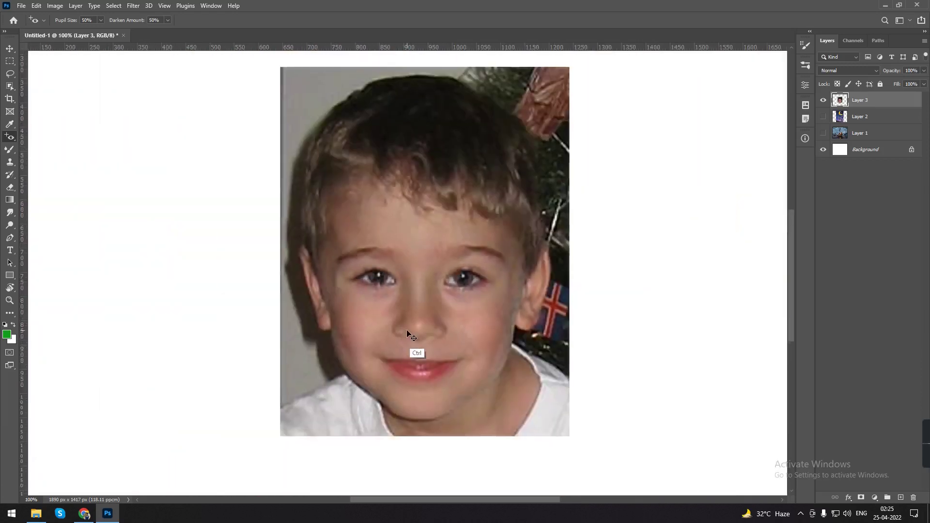
{"action": "key", "text": "ctrl+minus"}
{"action": "key", "text": "ctrl+minus"}
{"action": "key", "text": "ctrl+plus"}
{"action": "key", "text": "ctrl+plus"}
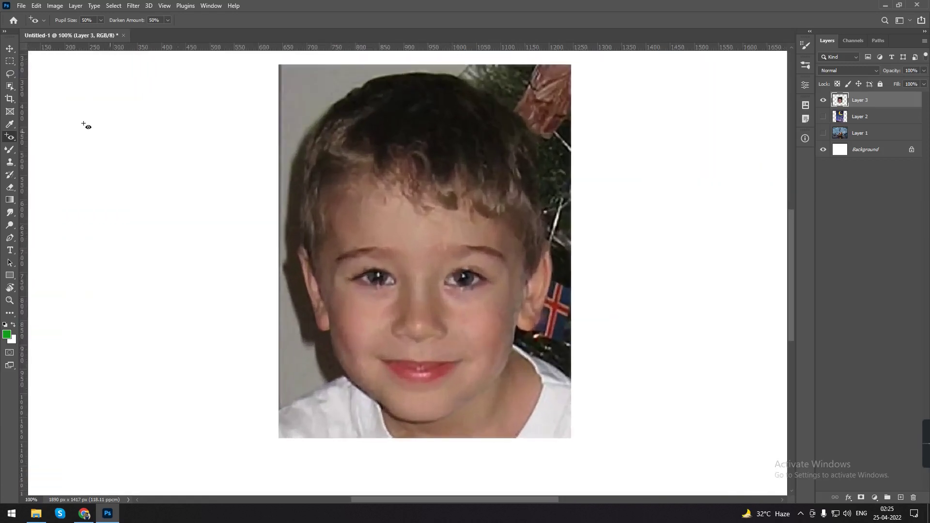
Step: Switch to the Move tool and view the corrected portrait at actual size
{"action": "right_click", "coordinate": [12, 138]}
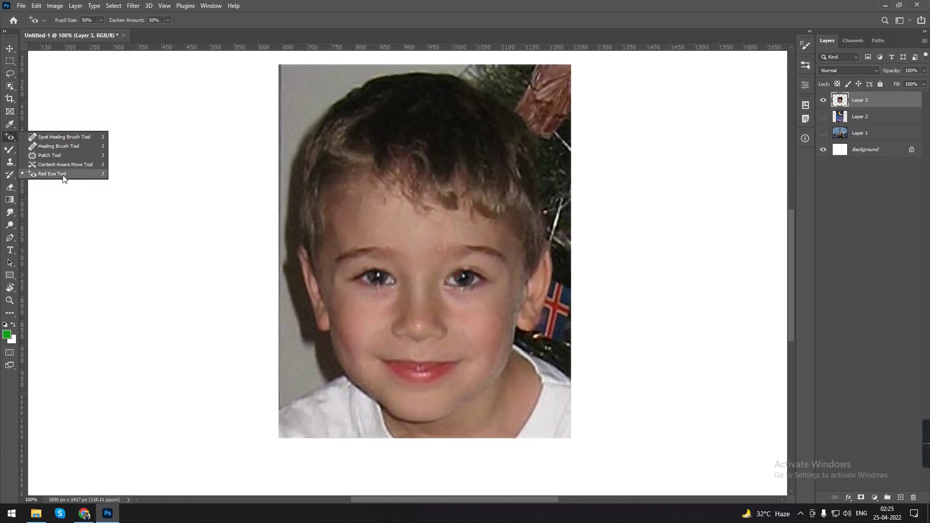
{"action": "left_click", "coordinate": [9, 49]}
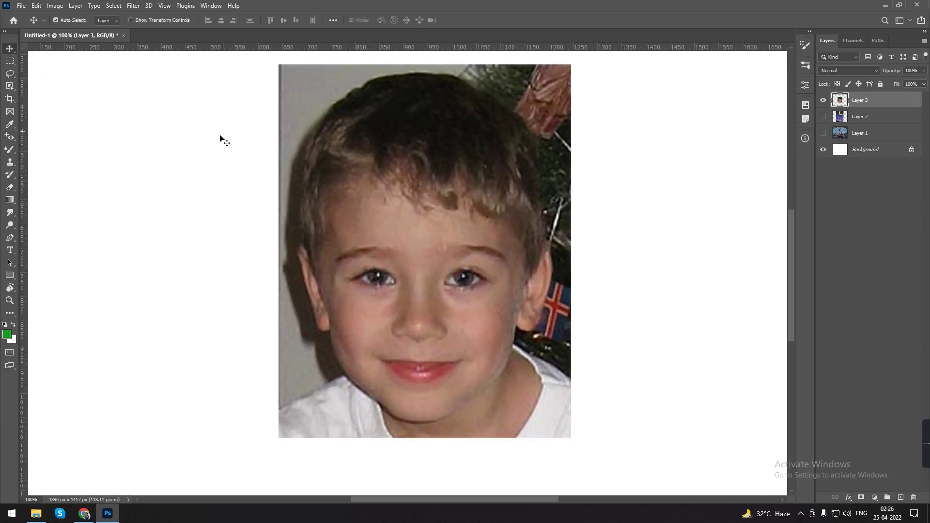
{"action": "key", "text": "ctrl+minus"}
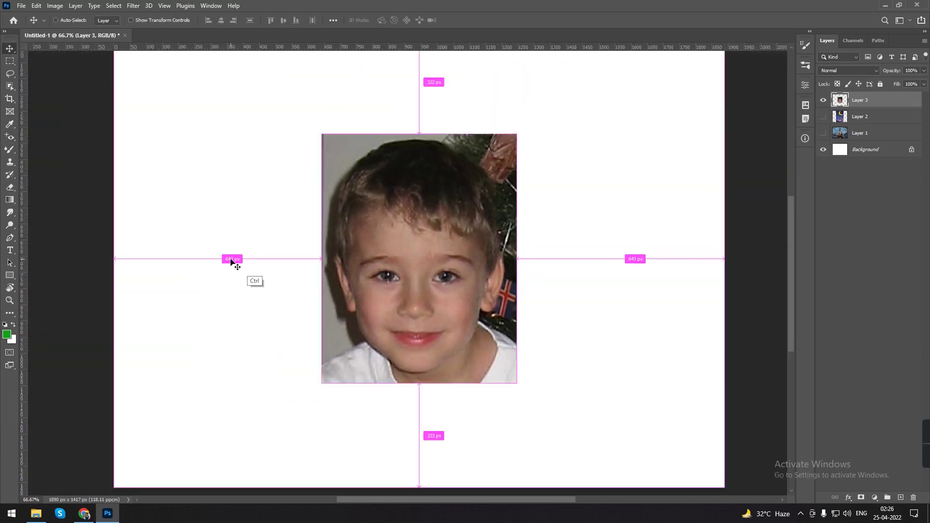
{"action": "key", "text": "ctrl+plus"}
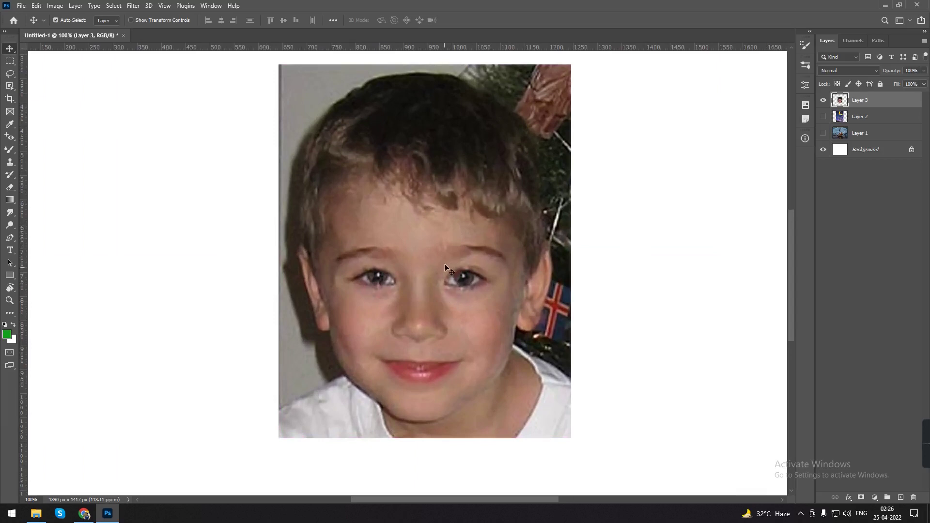